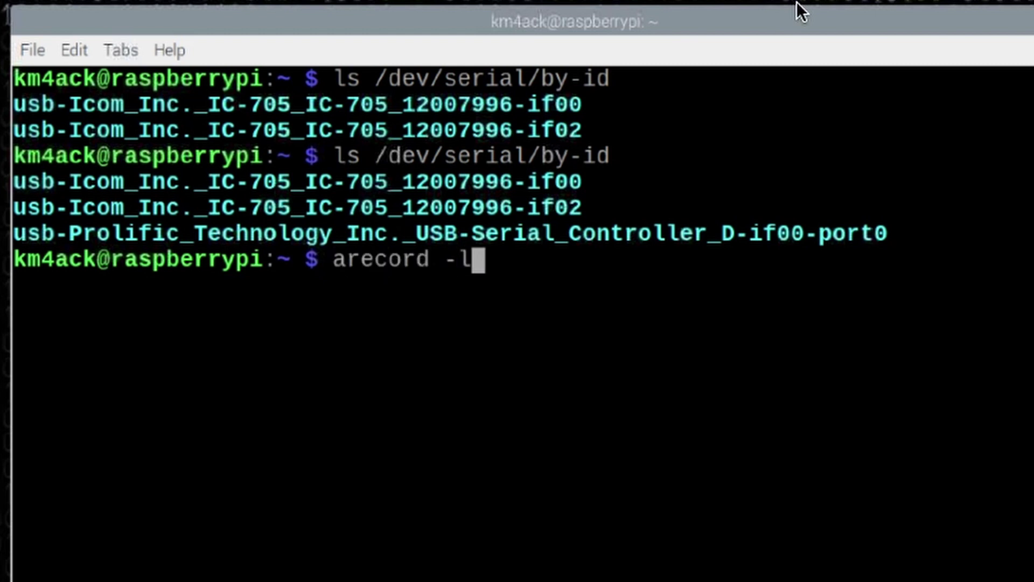
Step: Run arecord -l to list the audio capture devices and identify the USB Audio CODEC's card and device numbers
key("Return")
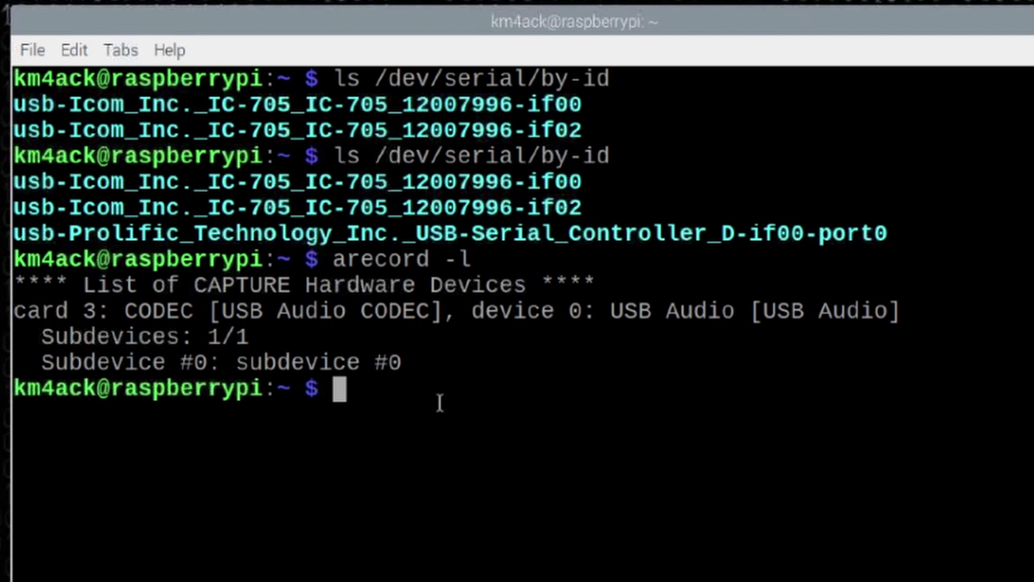
double_click(89, 311)
double_click(575, 311)
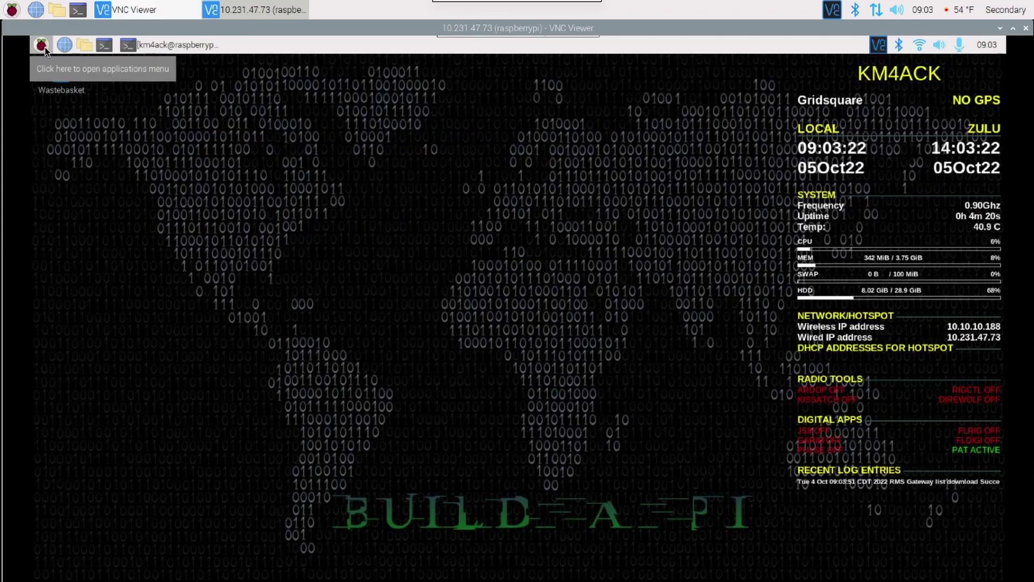
Step: Launch Flrig from the ham radio applications, dismiss the transceiver alert and move its window to the middle of the desktop
left_click(43, 46)
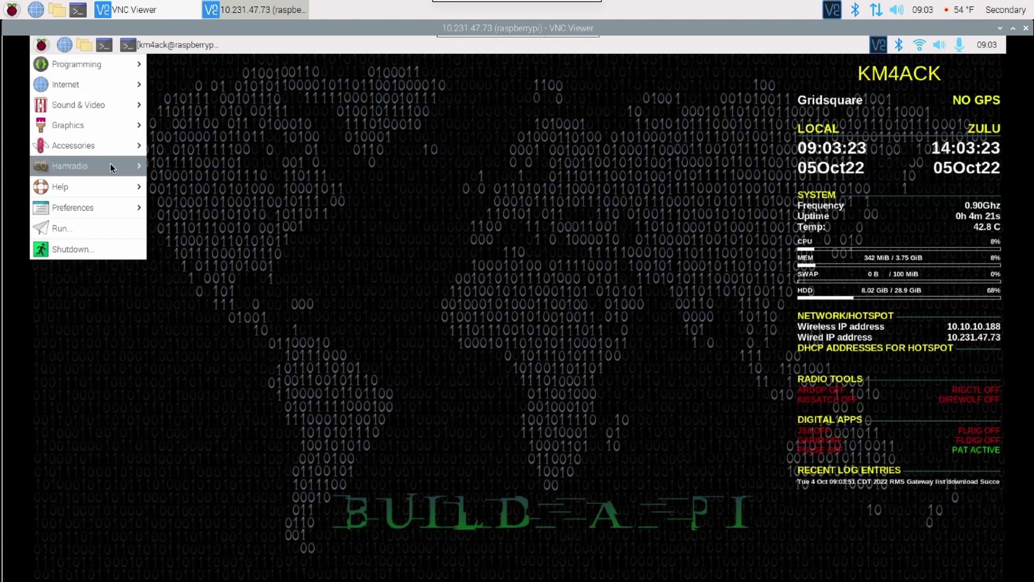
mouse_move(111, 166)
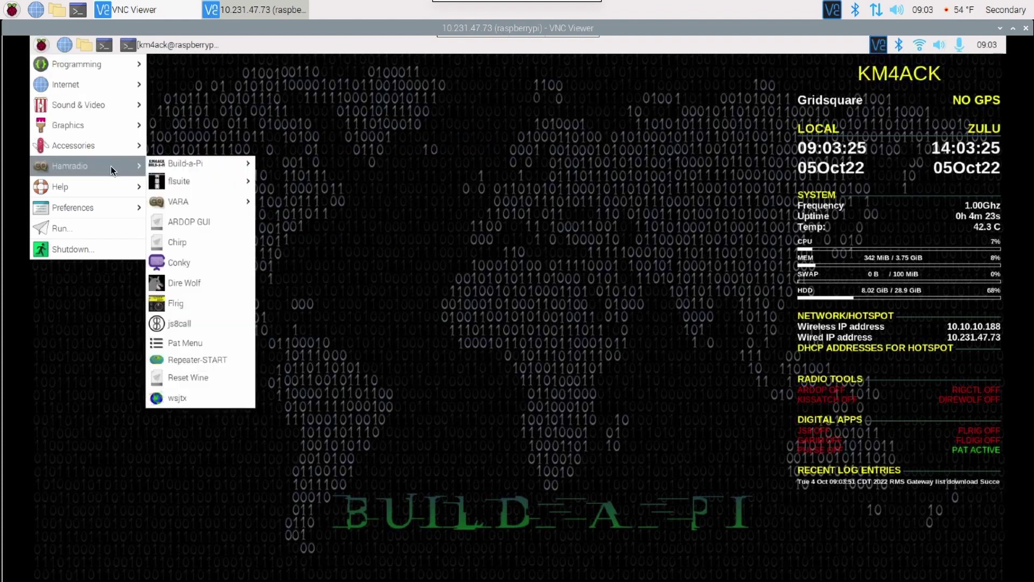
left_click(176, 305)
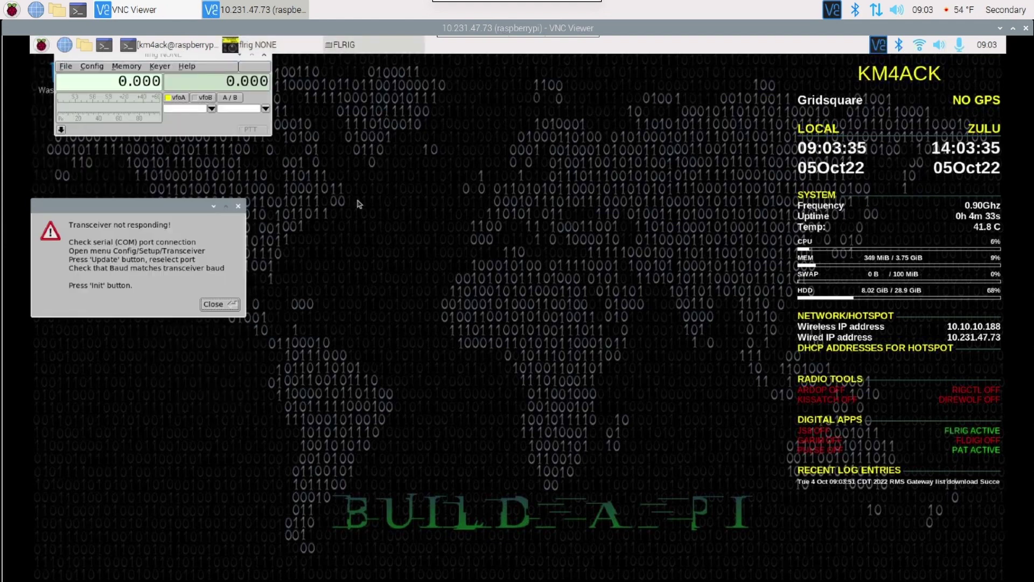
left_click(218, 304)
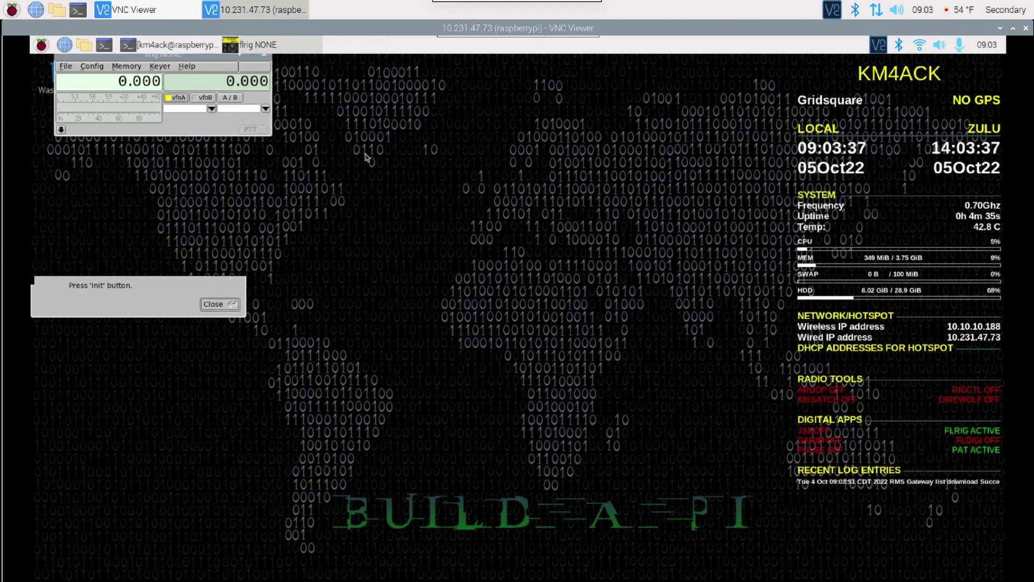
left_click_drag(458, 244, 465, 244)
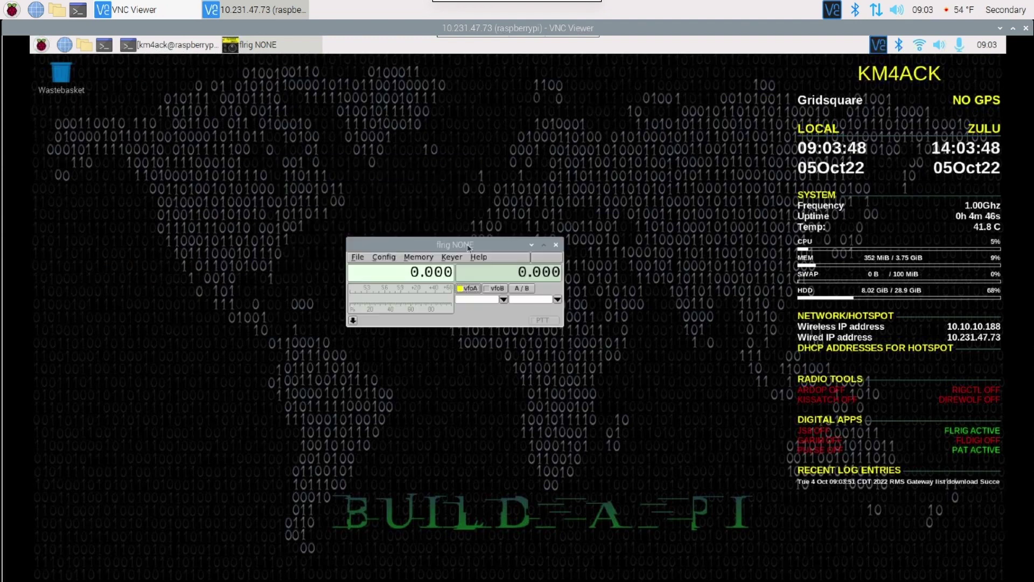
Step: Open Flrig's transceiver configuration and select IC-705 as the rig
left_click(384, 257)
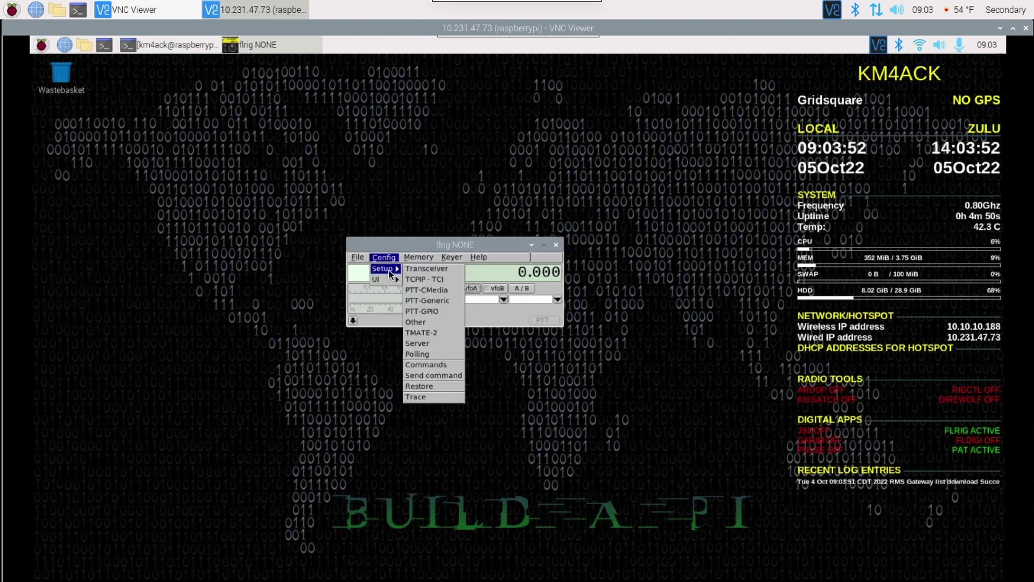
left_click(408, 270)
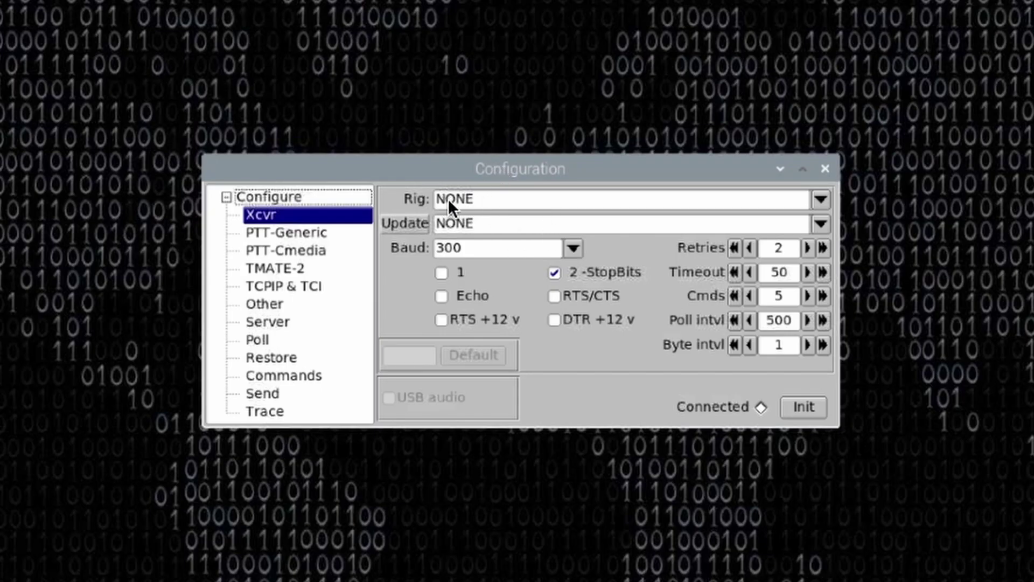
left_click(813, 198)
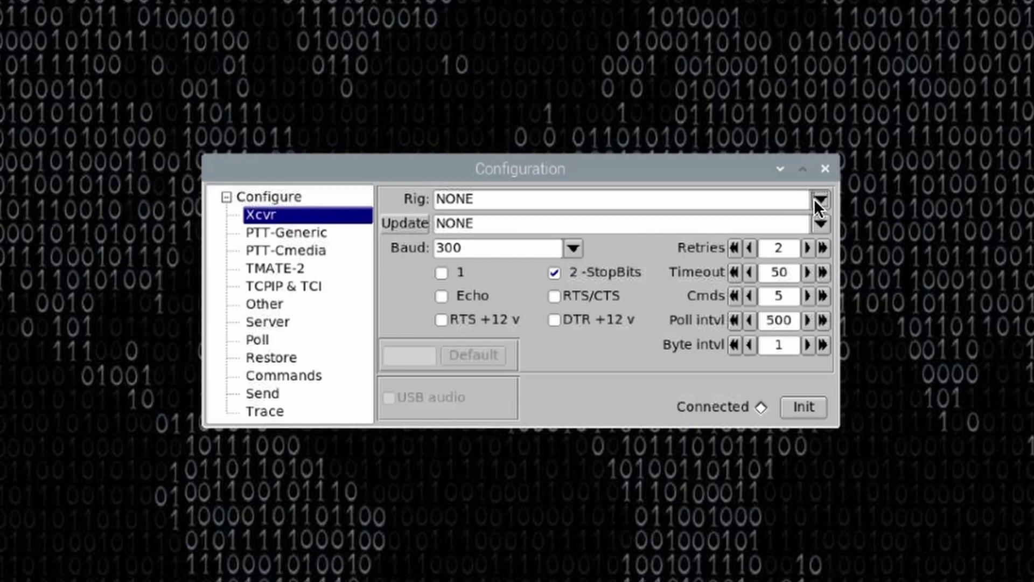
scroll(821, 231, "down", 9)
left_click(656, 249)
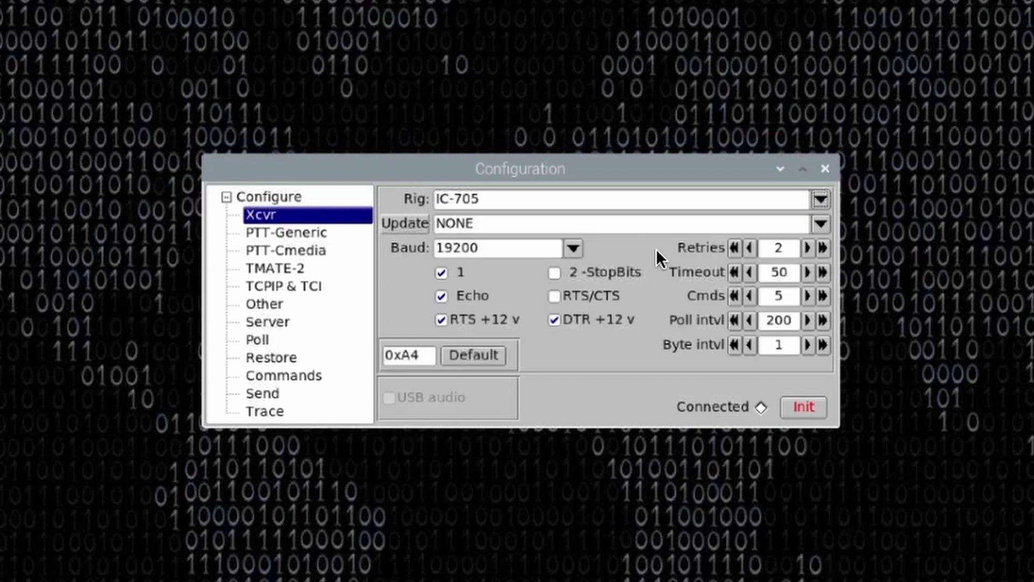
Step: Assign the Icom IC-705 by-id serial port ending in if00, initialize the radio connection and close the configuration
left_click(820, 223)
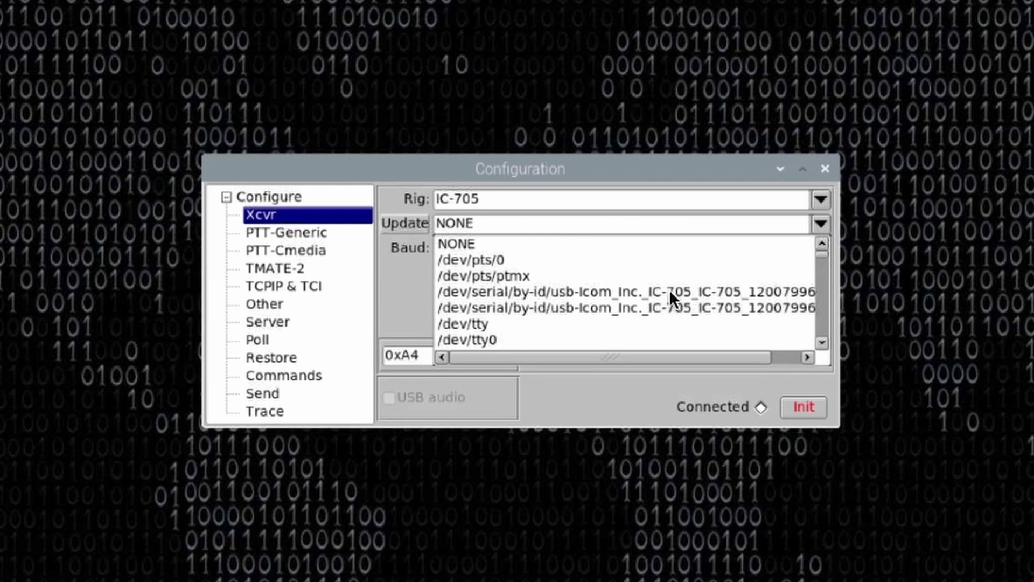
left_click_drag(652, 355, 705, 356)
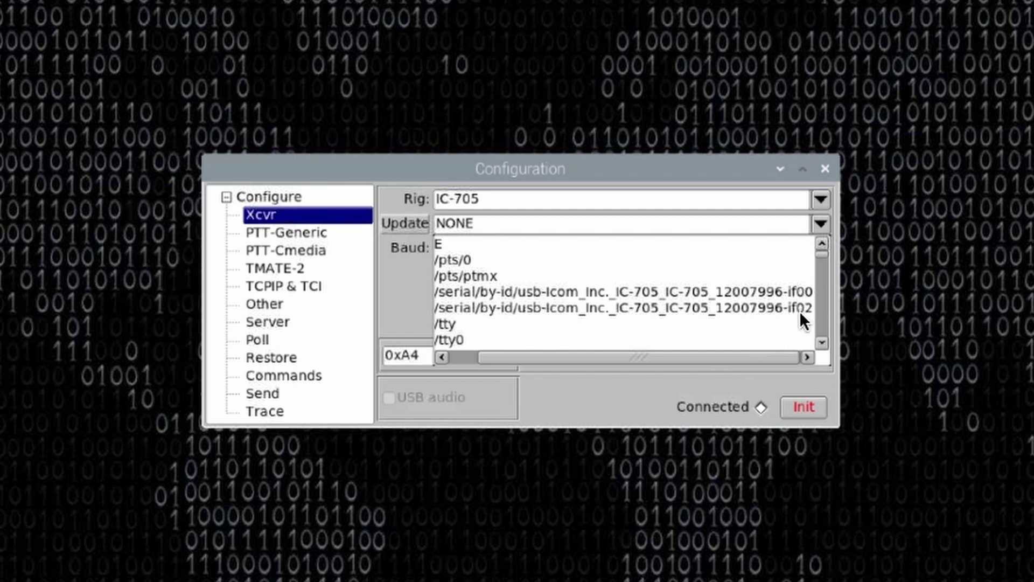
left_click(742, 292)
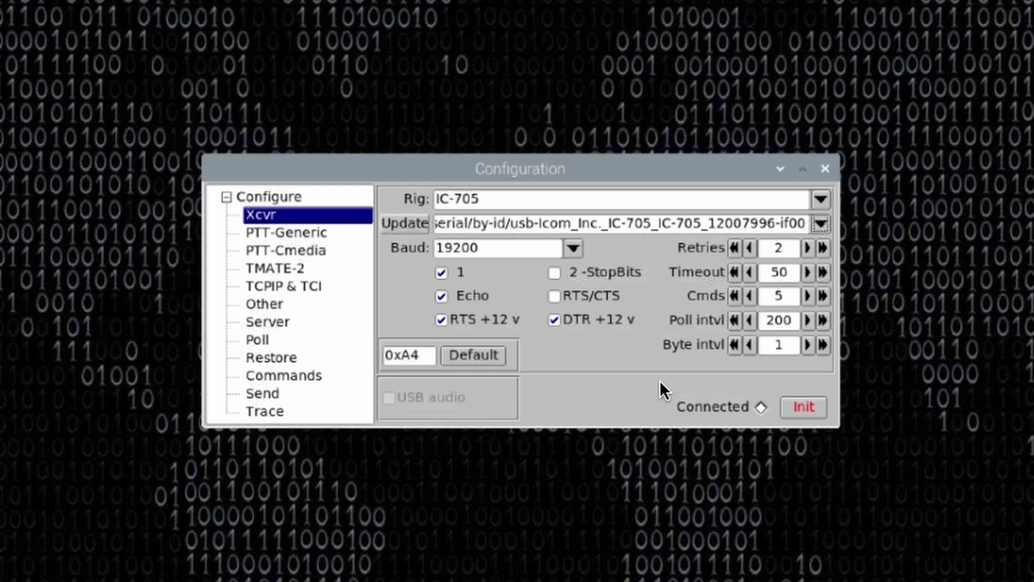
left_click(806, 406)
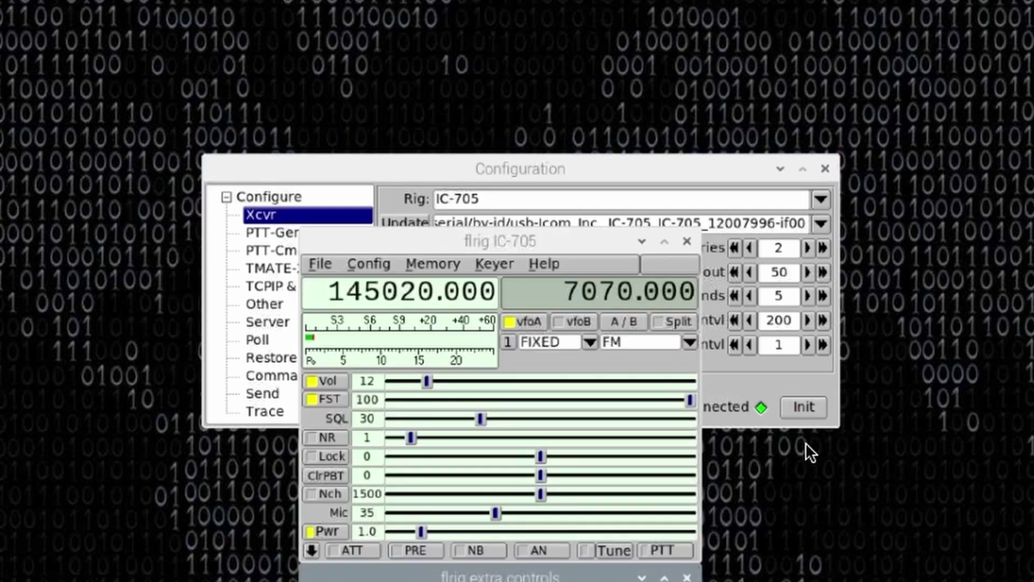
left_click(825, 168)
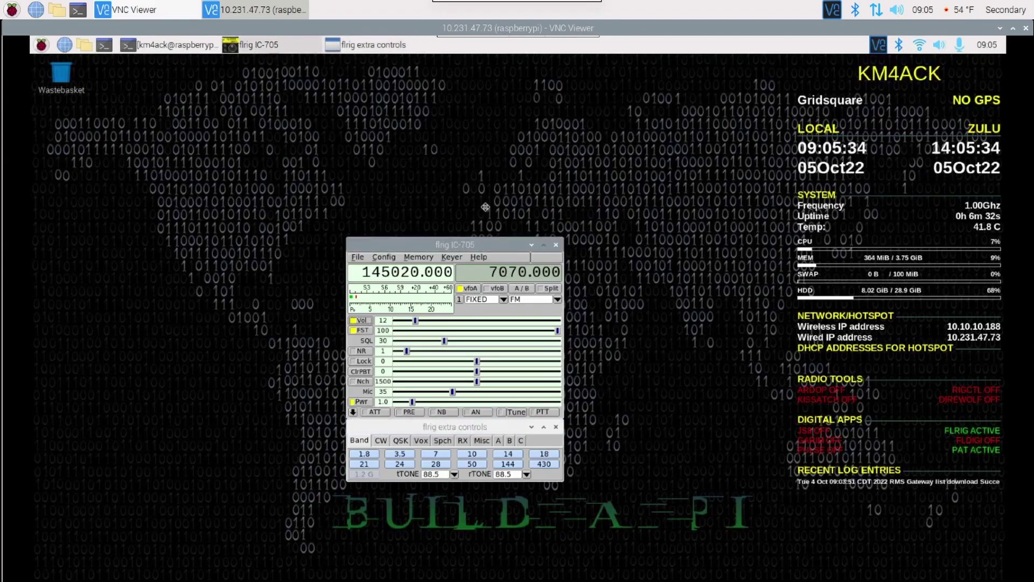
Step: Close the flrig extra controls window and minimize the main Flrig window
left_click_drag(550, 235, 485, 158)
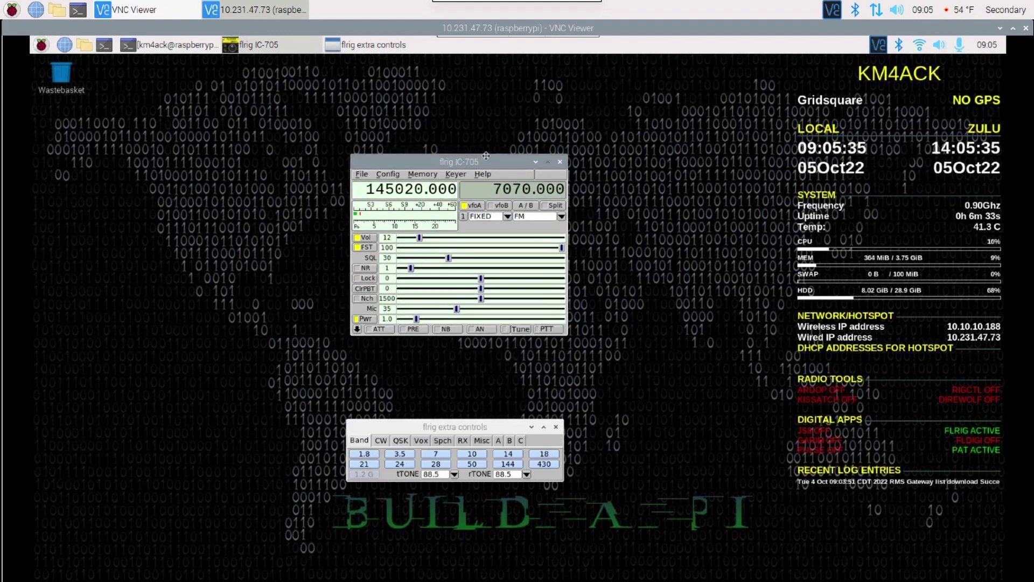
left_click(557, 427)
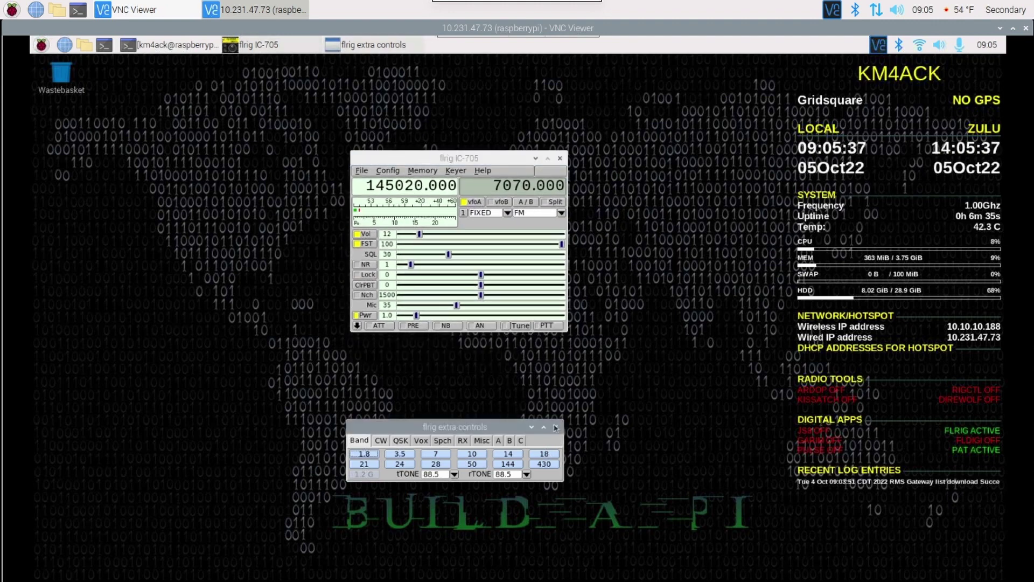
left_click(536, 159)
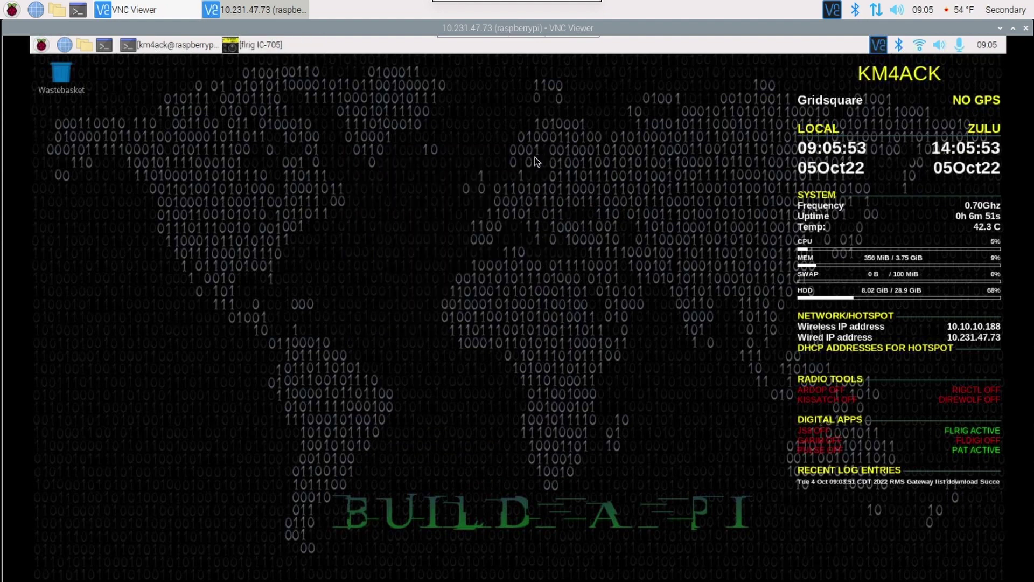
Step: Launch WSJT-X from the ham radio applications
left_click(41, 45)
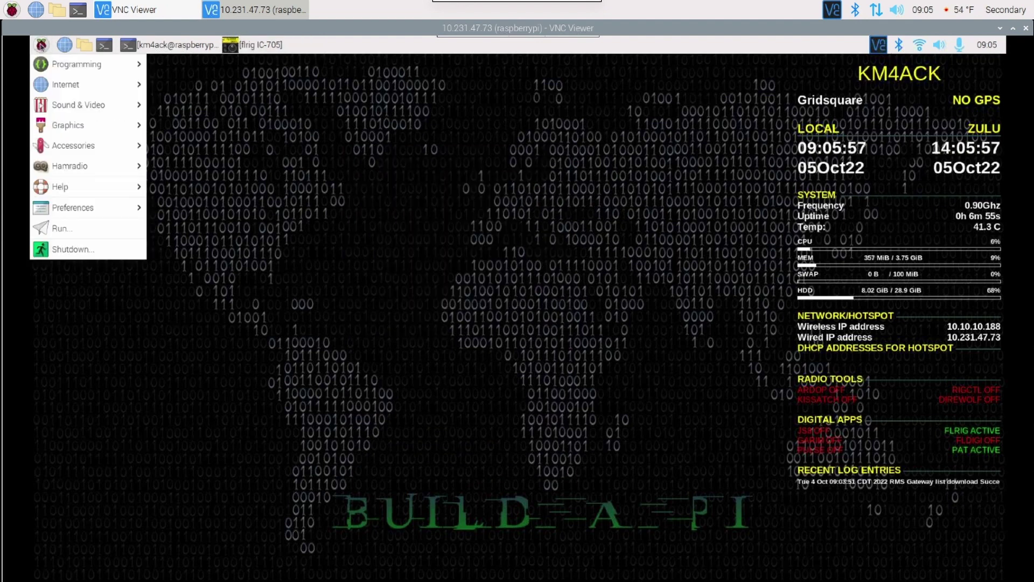
mouse_move(113, 172)
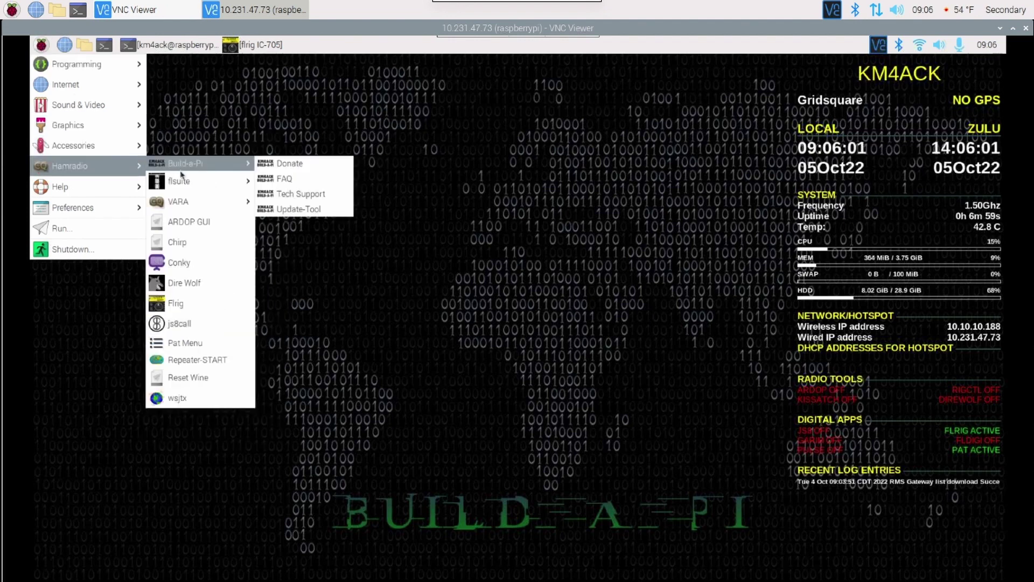
mouse_move(186, 182)
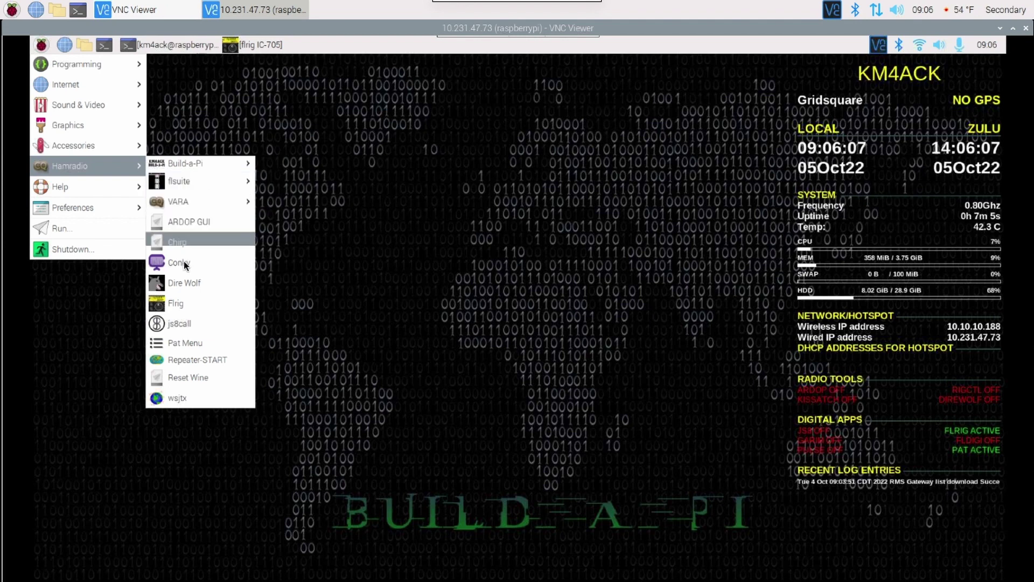
left_click(191, 397)
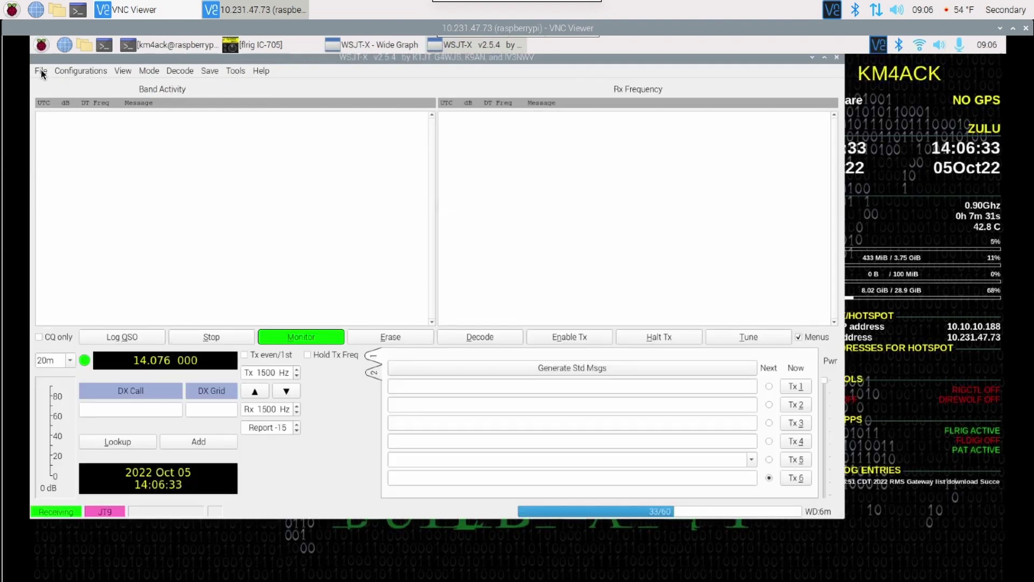
Step: Open the WSJT-X settings and enter the operator's callsign and grid square EM65 in the station details
left_click(41, 70)
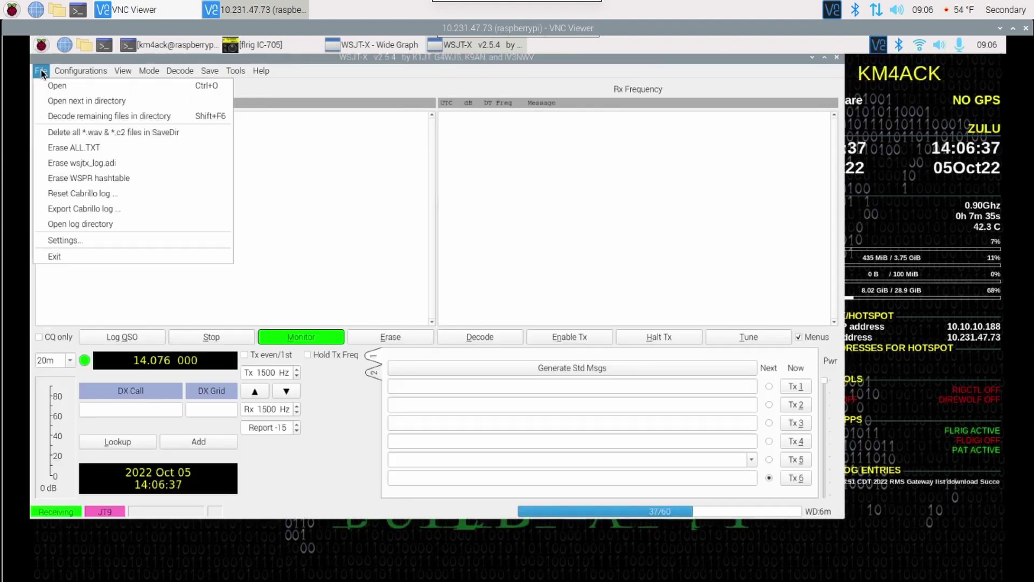
left_click(63, 241)
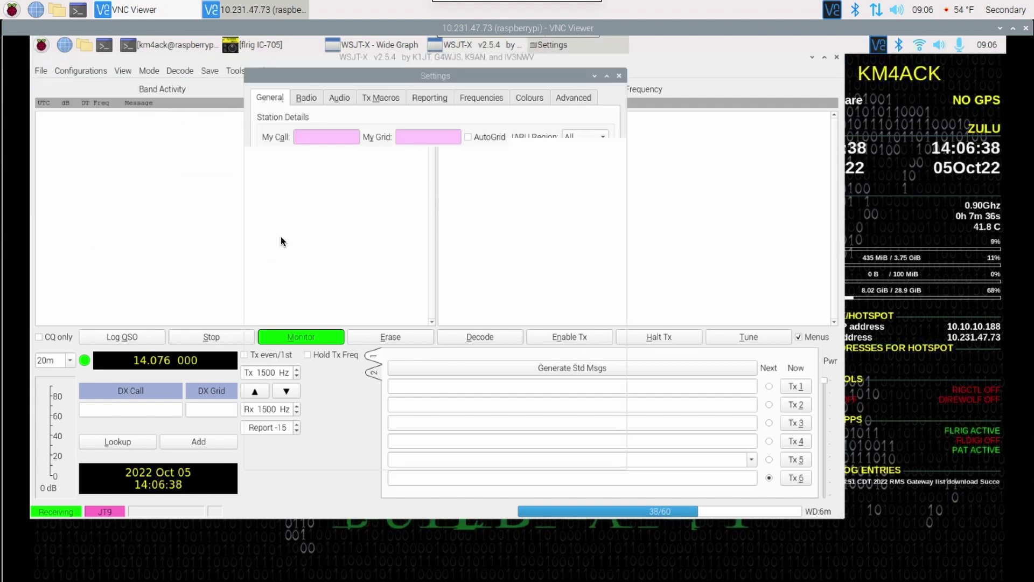
left_click(330, 135)
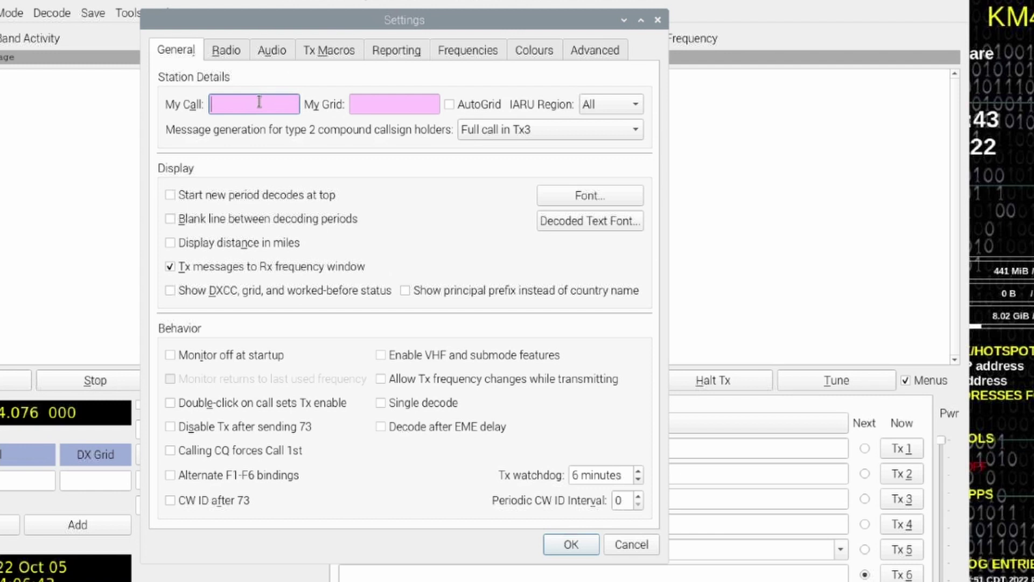
type("KM4ACK")
key("Tab")
type("em65")
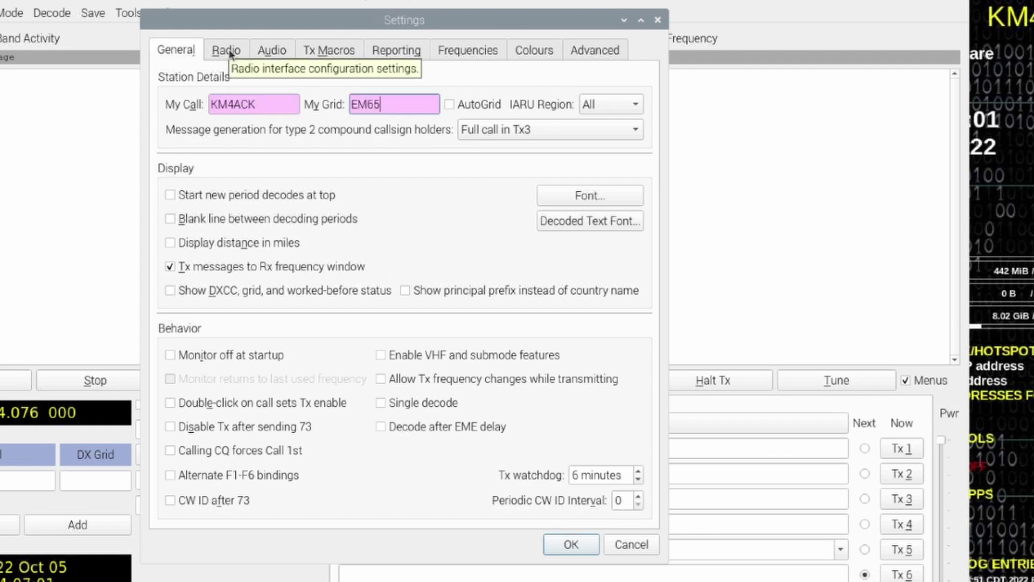
Step: Select FLRig FLRig as the rig in the radio settings
left_click(228, 51)
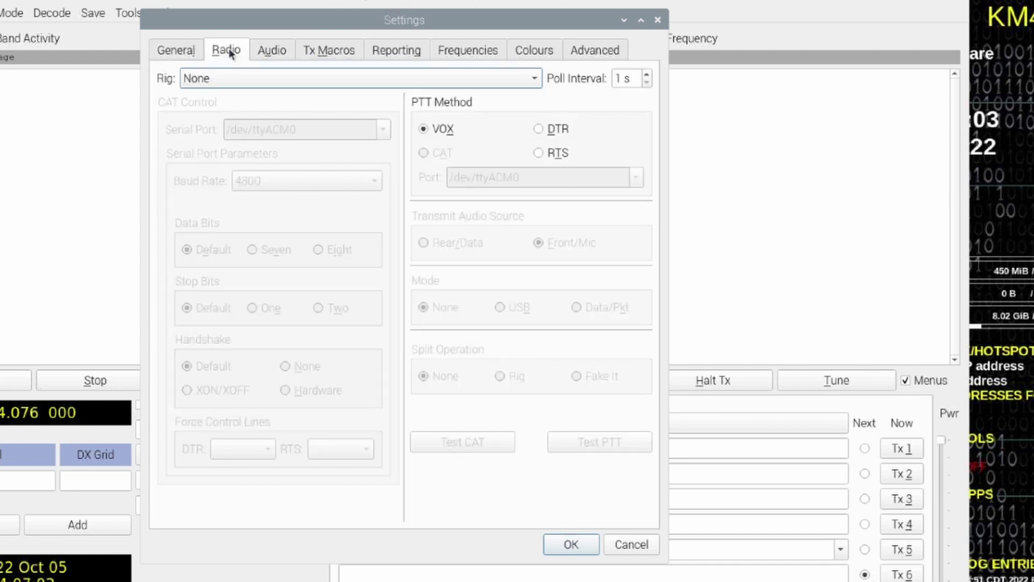
left_click(337, 78)
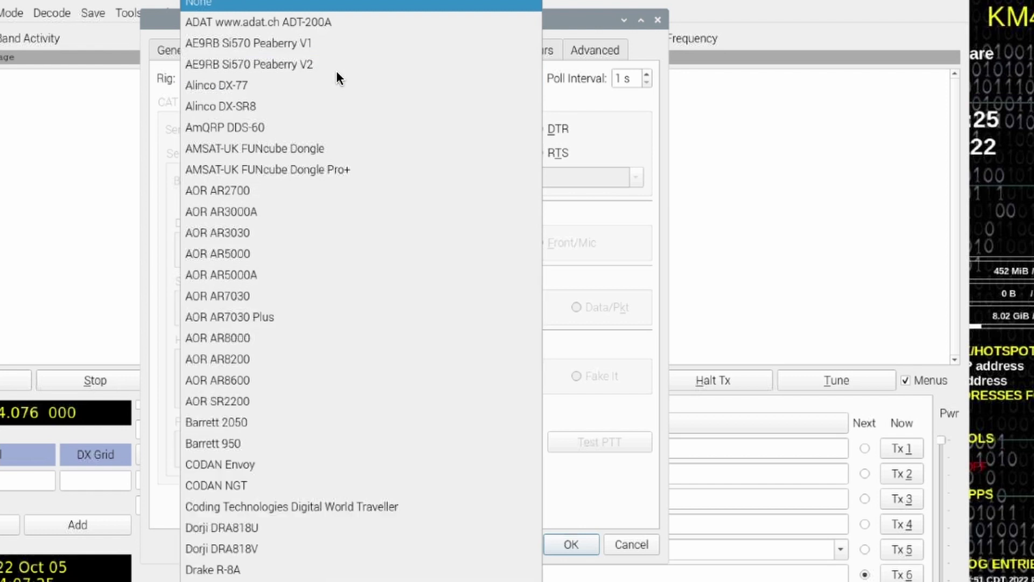
scroll(337, 73, "down", 5)
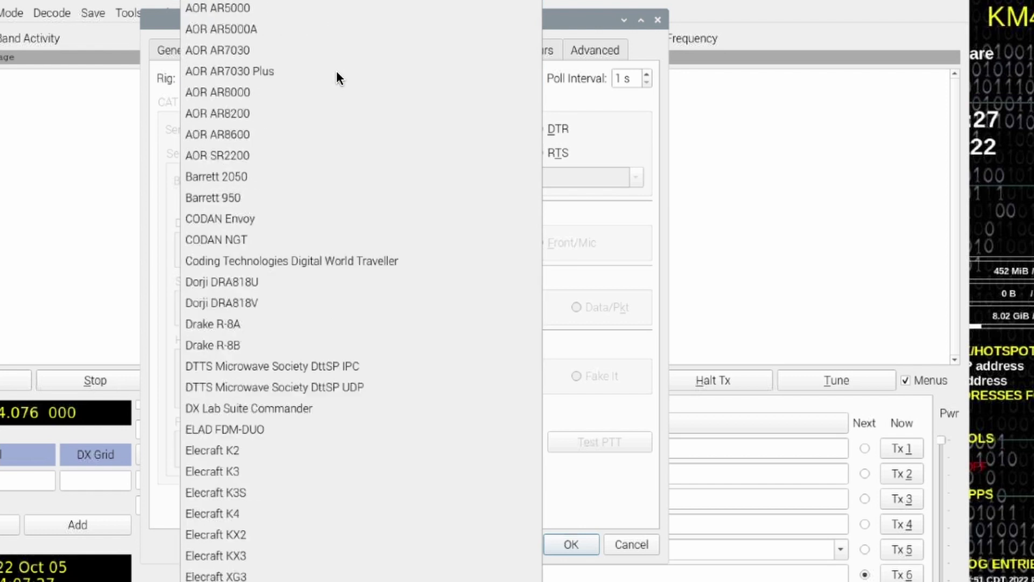
scroll(336, 71, "down", 3)
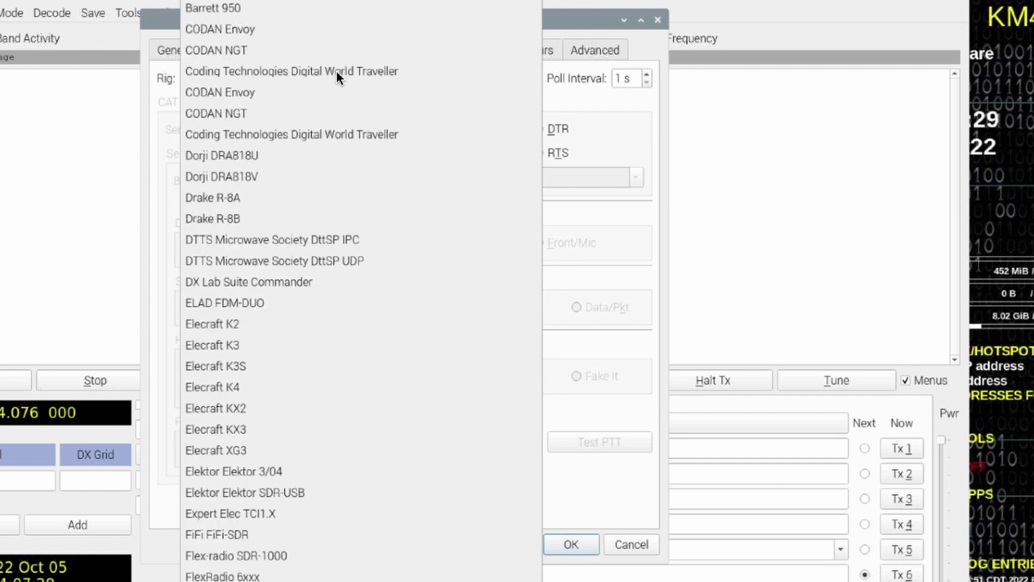
scroll(337, 70, "down", 1)
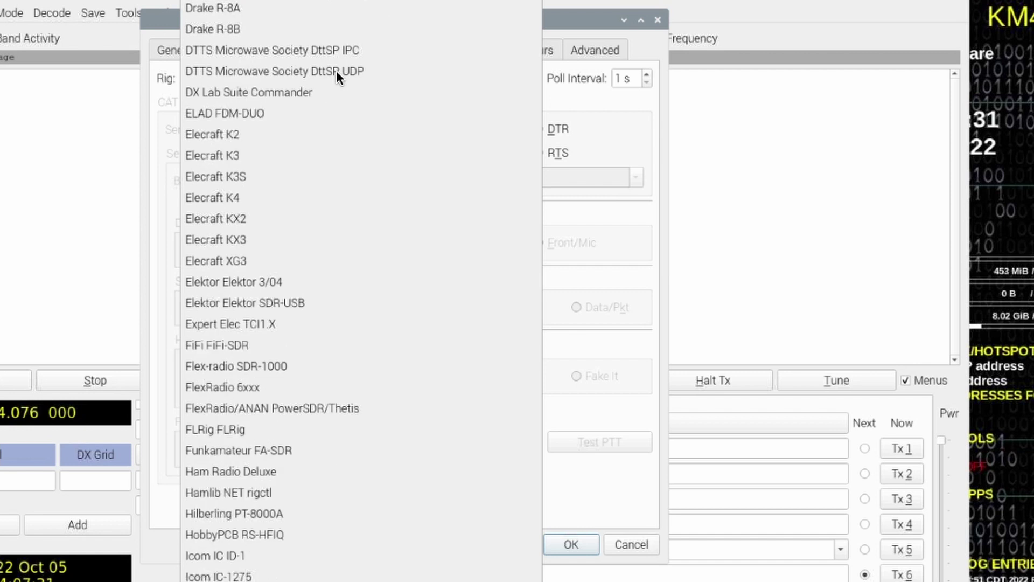
left_click(215, 427)
Step: Set the PTT method to CAT and the mode to Data/Pkt
mouse_move(444, 214)
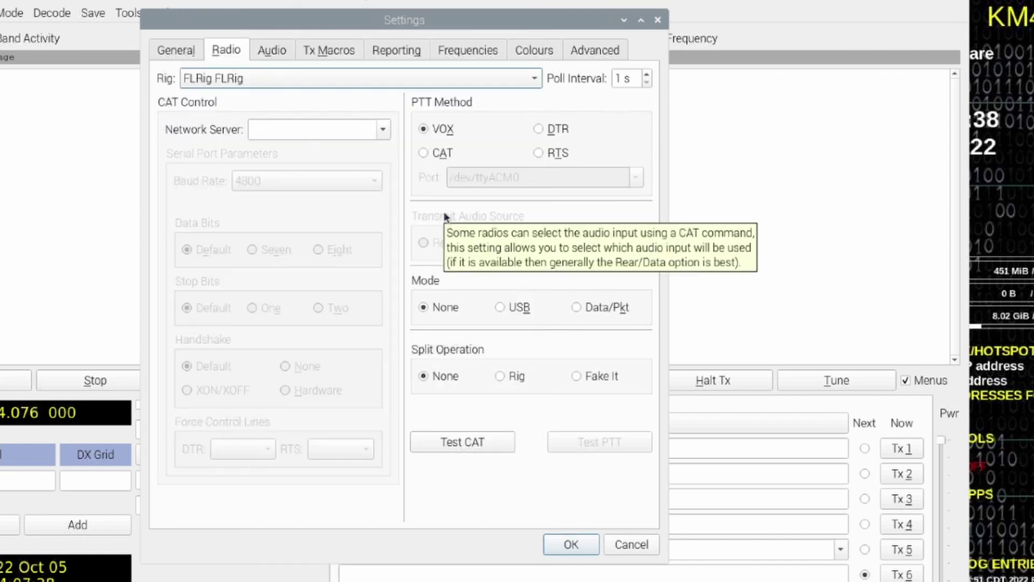
left_click(425, 153)
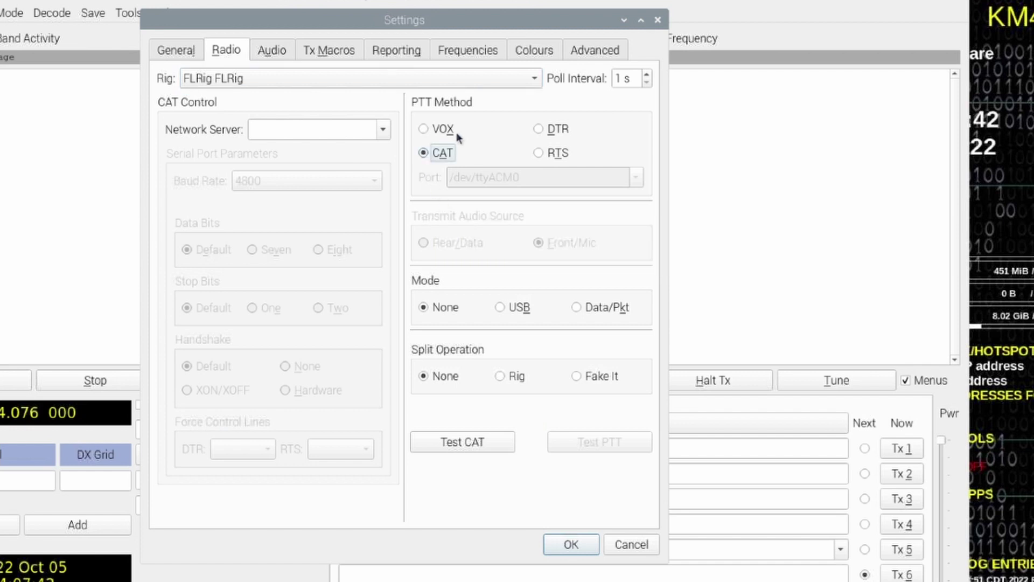
left_click(577, 305)
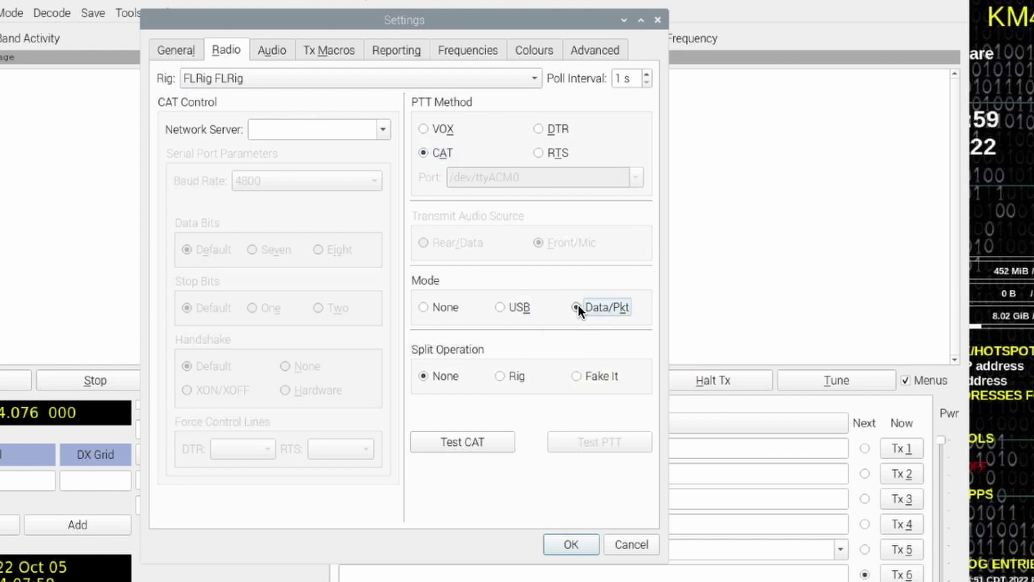
Step: Set the split operation to Fake It and try a CAT test of the rig connection
left_click(577, 375)
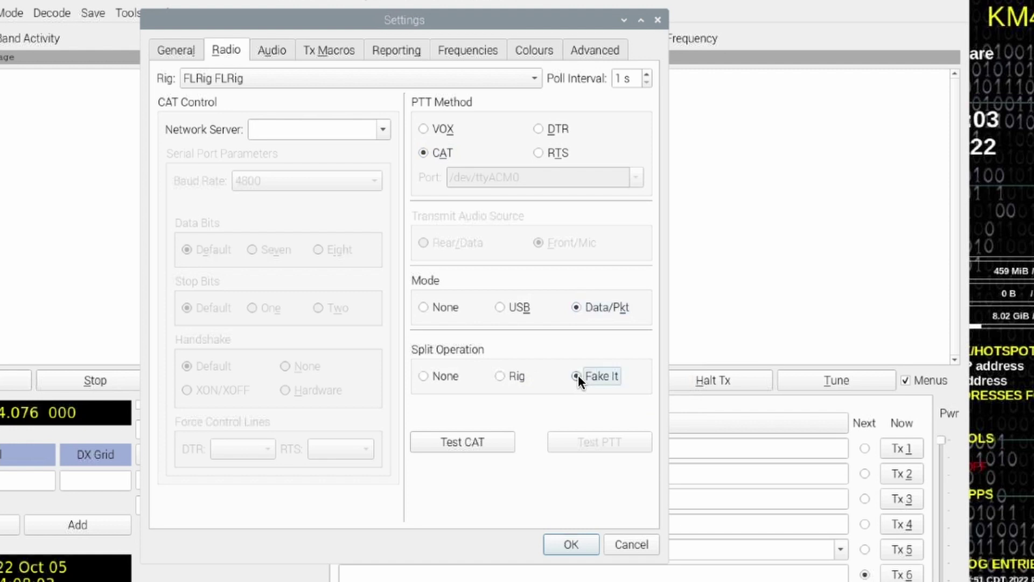
left_click(461, 441)
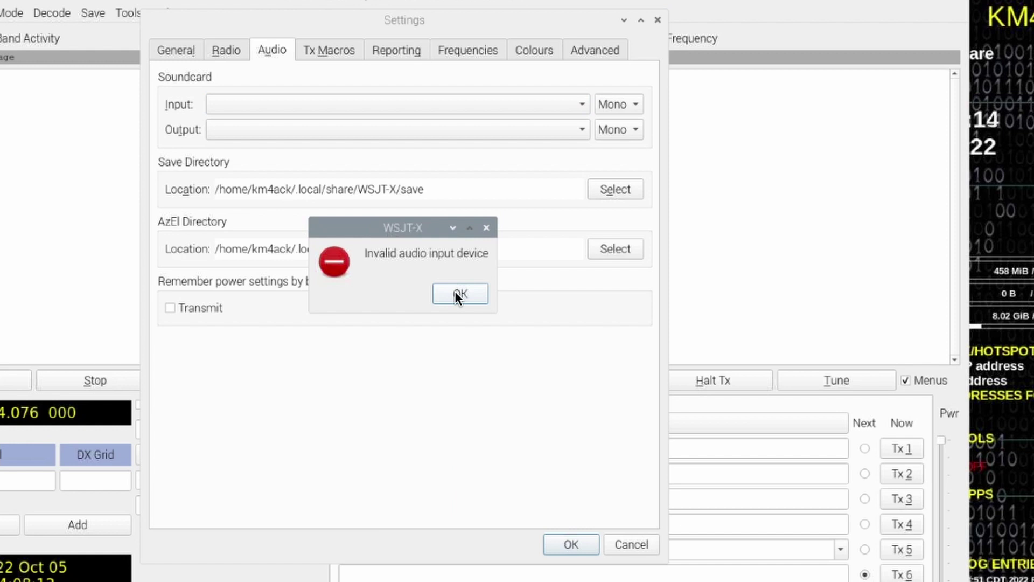
left_click(459, 294)
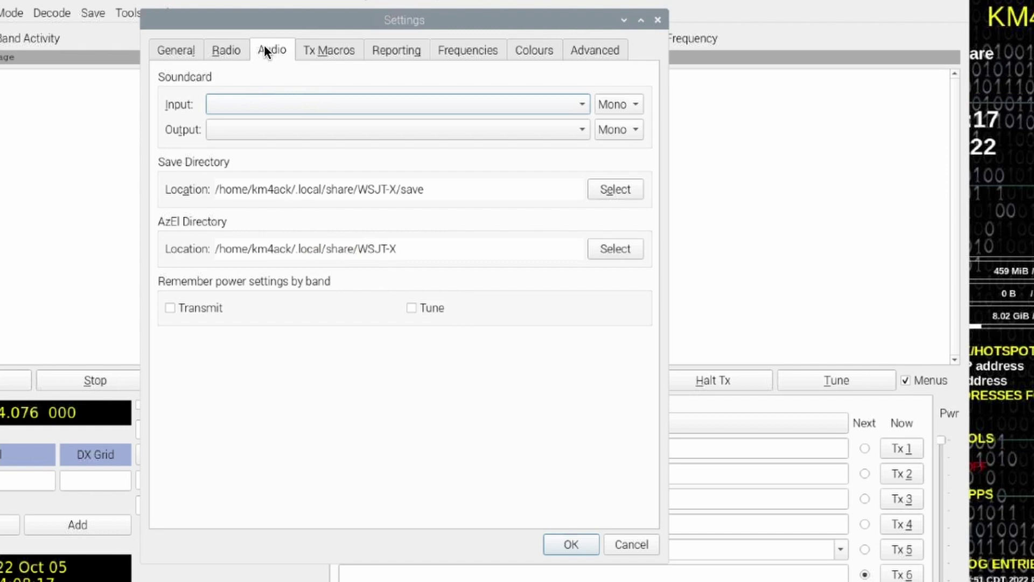
Step: Set the soundcard input and output to the alsa_input and alsa_output usb-Burr-Brown_from_TI_USB_Audio_CODEC-00.analog-stereo devices
left_click(279, 104)
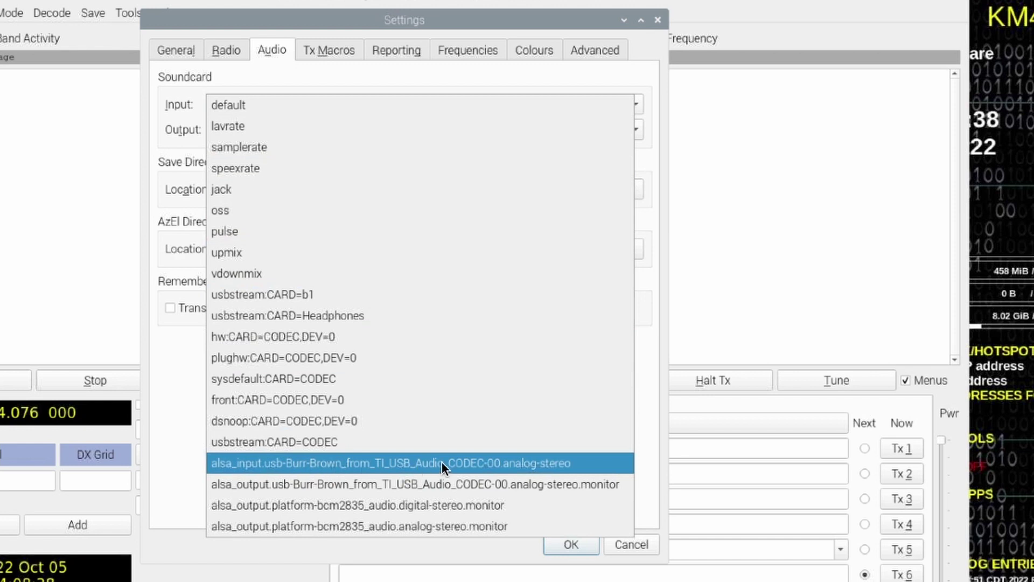
left_click(385, 462)
left_click(324, 131)
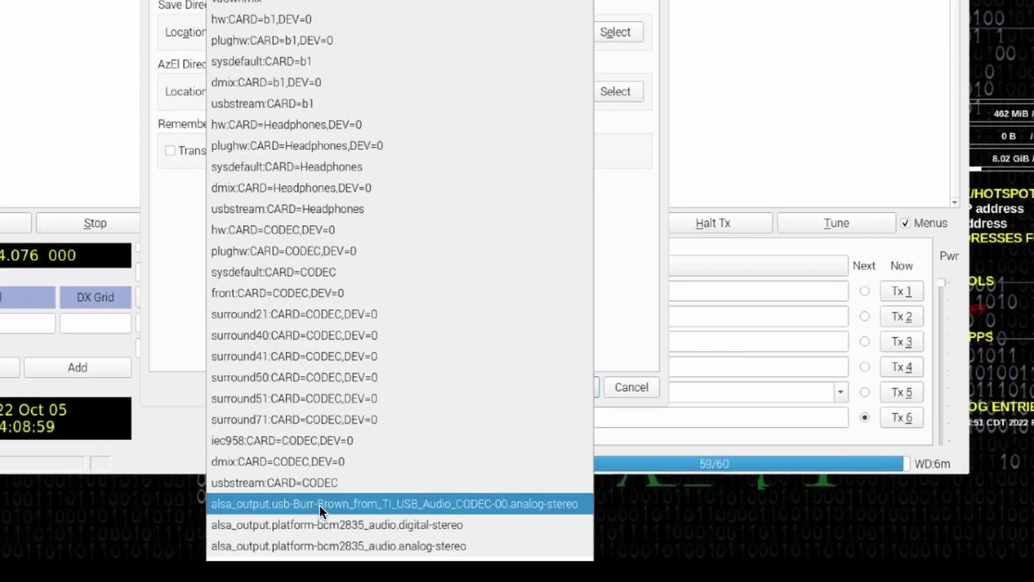
left_click(319, 505)
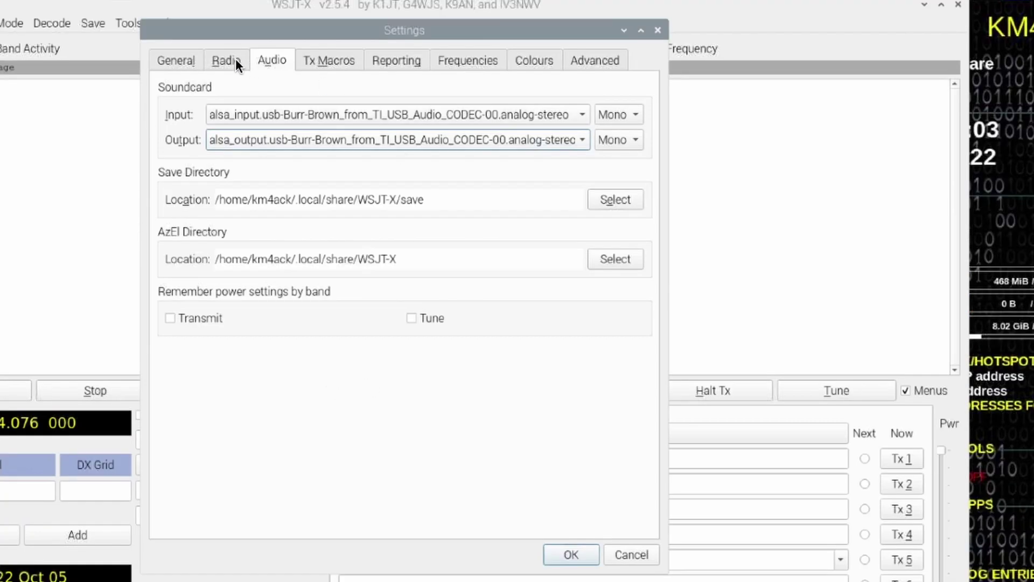
Step: Test CAT control, switch the PTT test on and off, and accept the WSJT-X settings
left_click(235, 58)
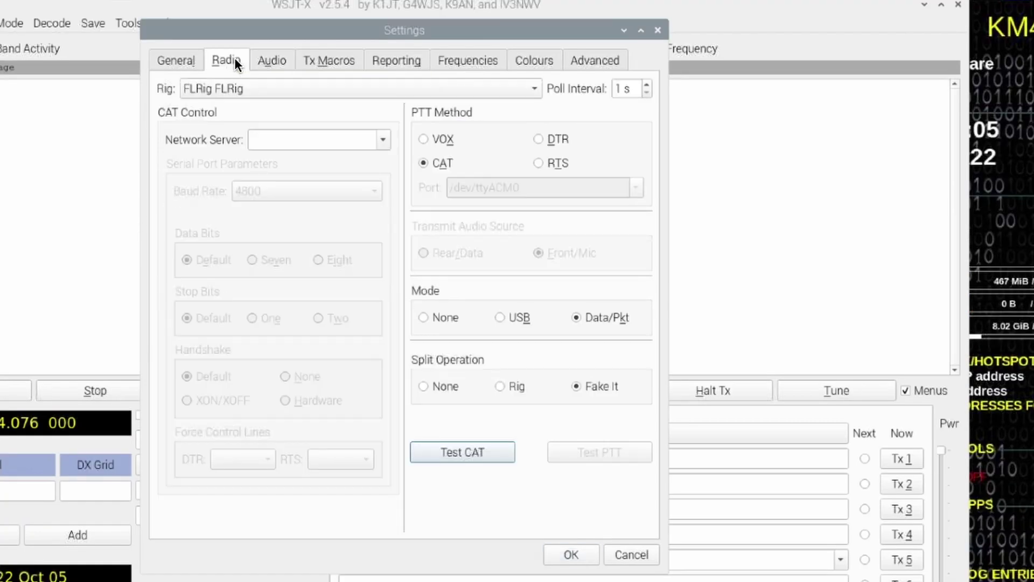
left_click(470, 447)
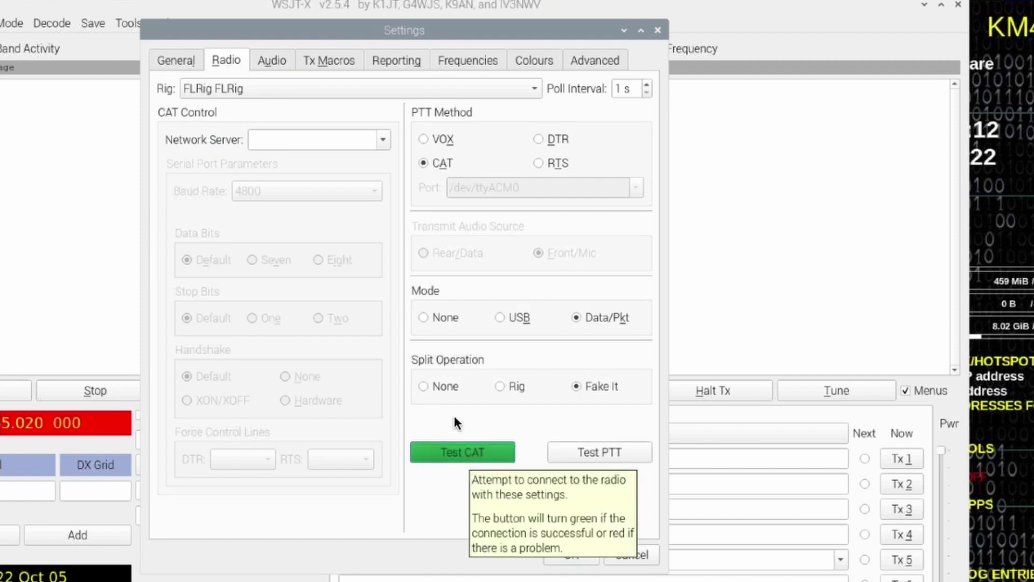
left_click(618, 454)
left_click(617, 452)
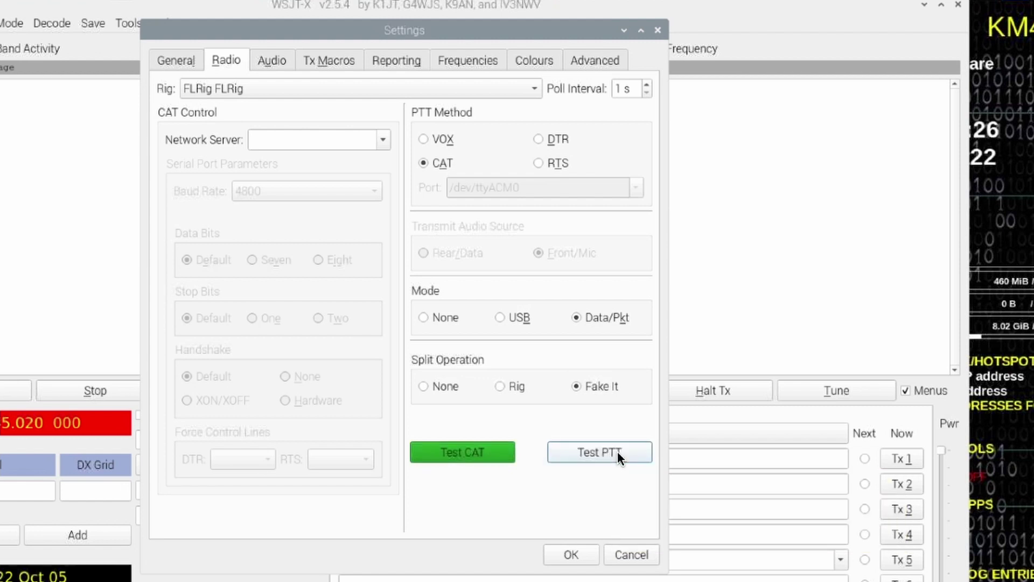
left_click(566, 554)
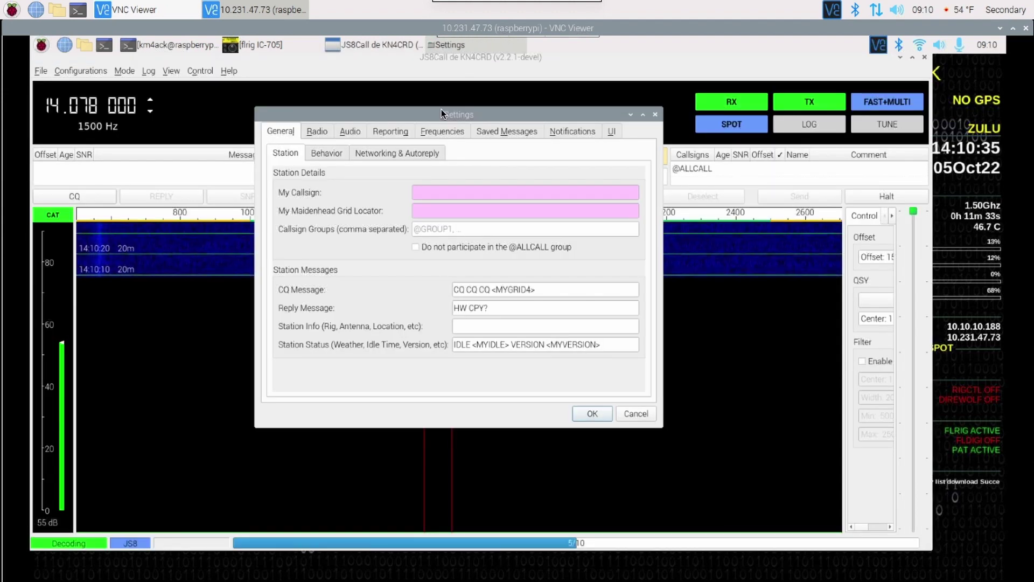
Step: In the JS8Call station details, enter the operator's callsign and the grid locator EM65
left_click(427, 192)
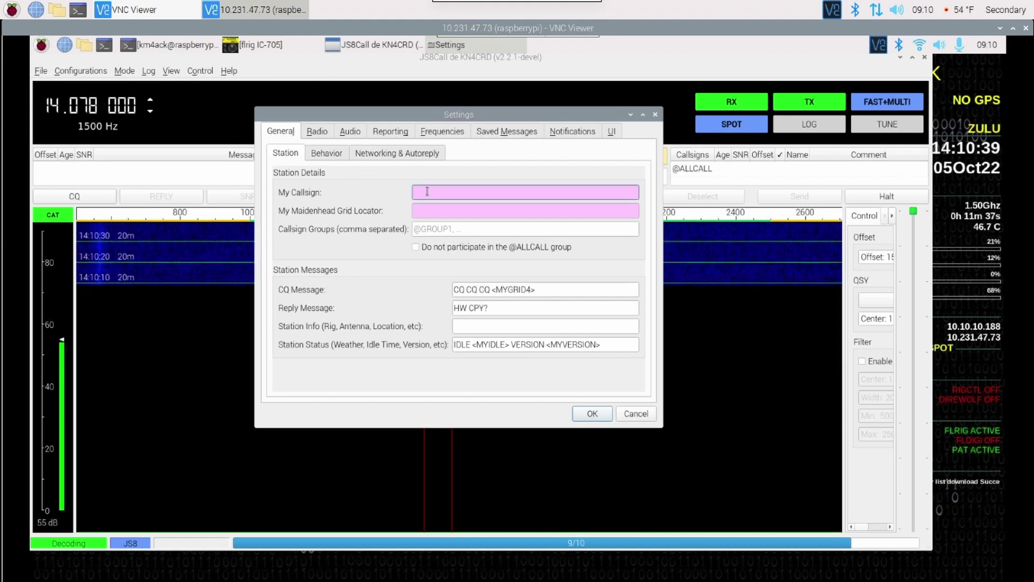
type("KM4ACK")
key("Tab")
type("EM65")
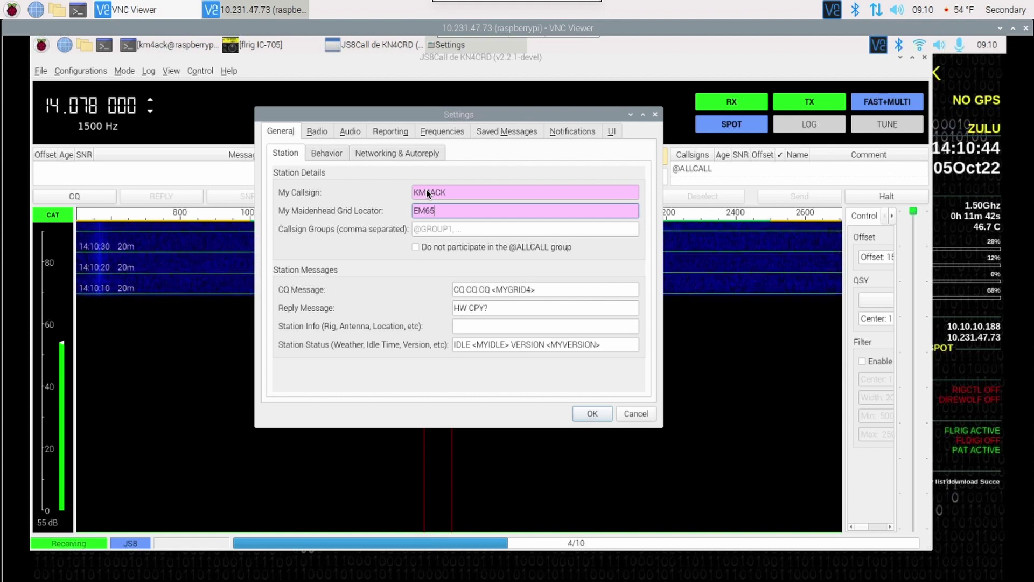
Step: Select FLRig FLRig as the rig in the JS8Call radio settings
left_click(316, 131)
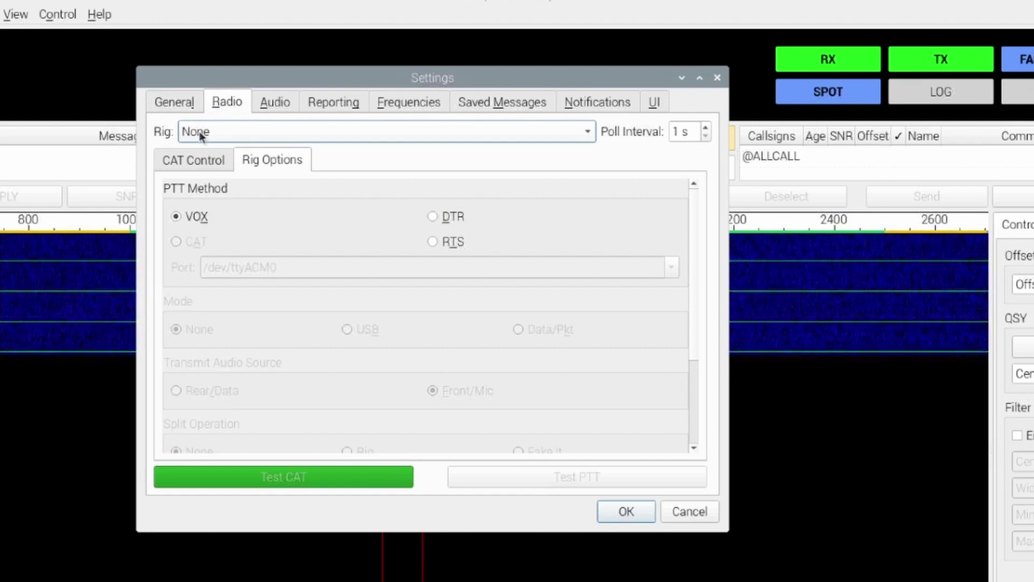
left_click(199, 131)
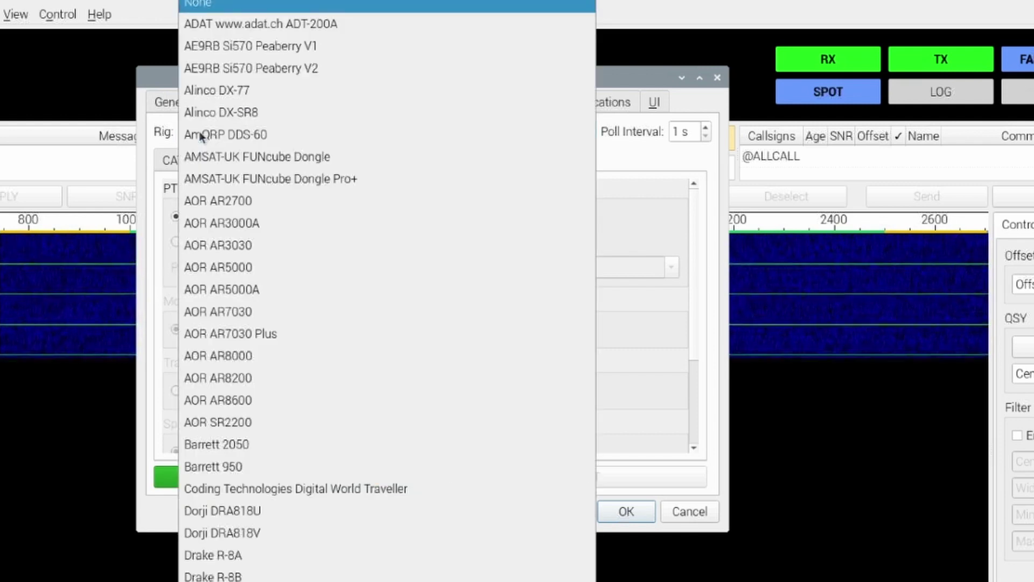
scroll(315, 276, "down", 10)
scroll(312, 275, "down", 3)
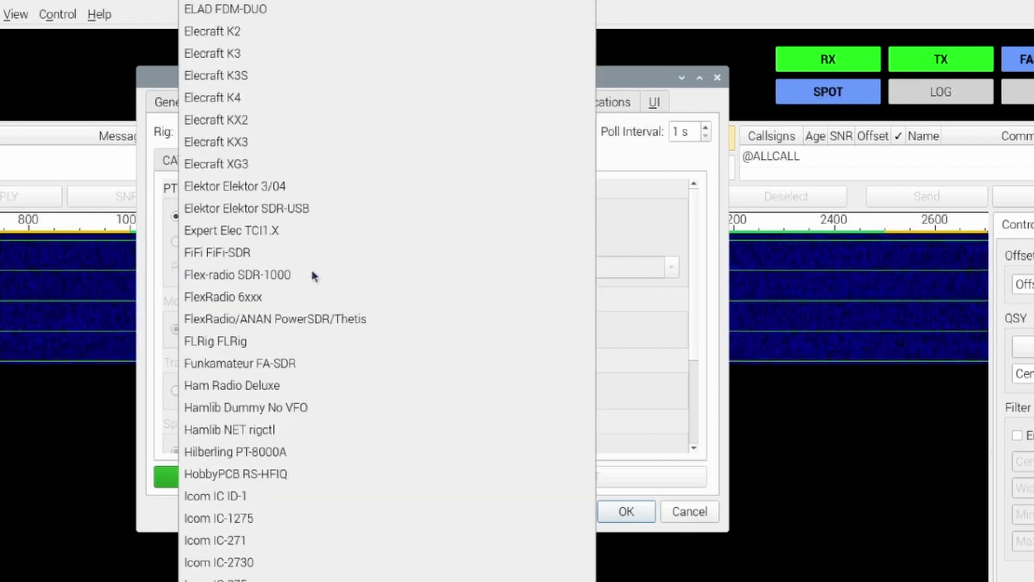
left_click(309, 211)
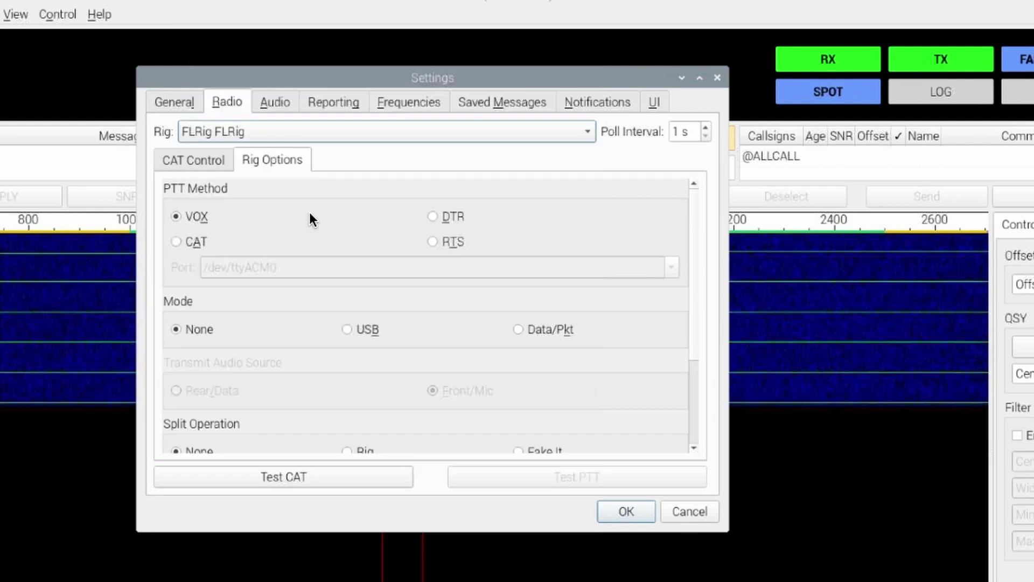
Step: Set the PTT method to CAT, the mode to Data/Pkt and the split operation to Fake It in JS8Call
left_click(178, 240)
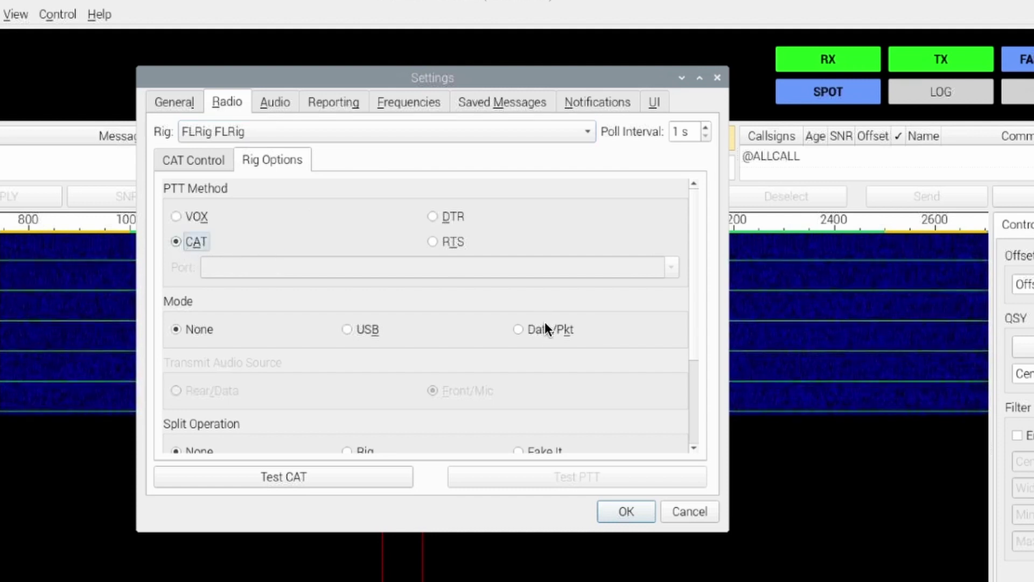
left_click(518, 329)
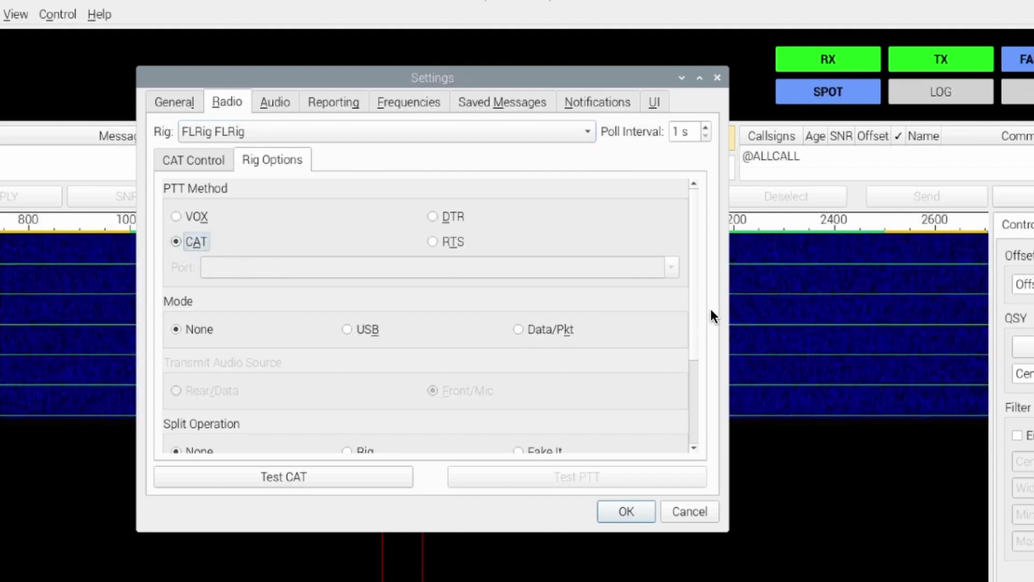
scroll(694, 361, "down", 5)
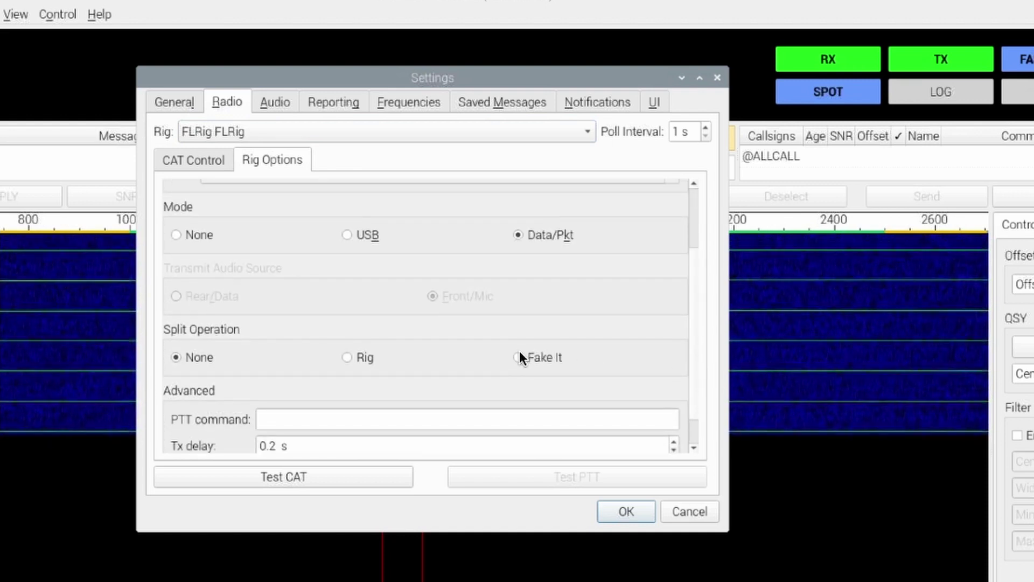
left_click(518, 356)
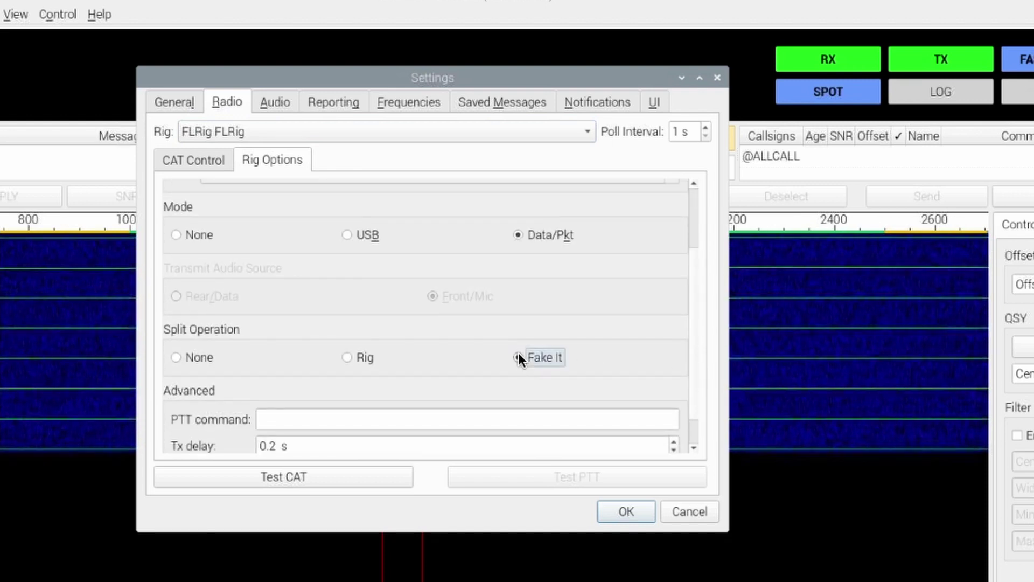
Step: Check the JS8Call soundcard devices and test CAT and PTT from the radio settings
left_click(273, 101)
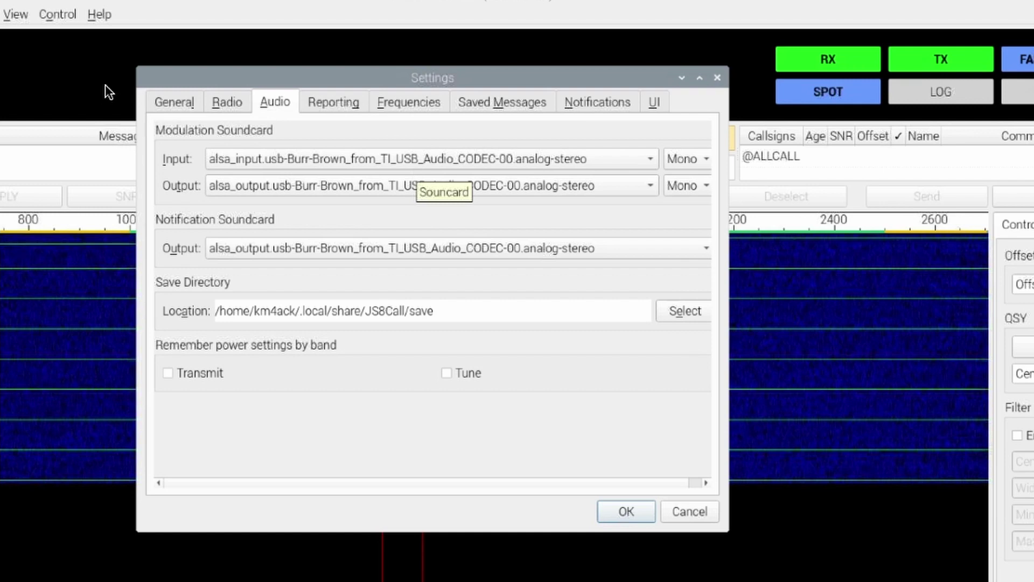
left_click(225, 102)
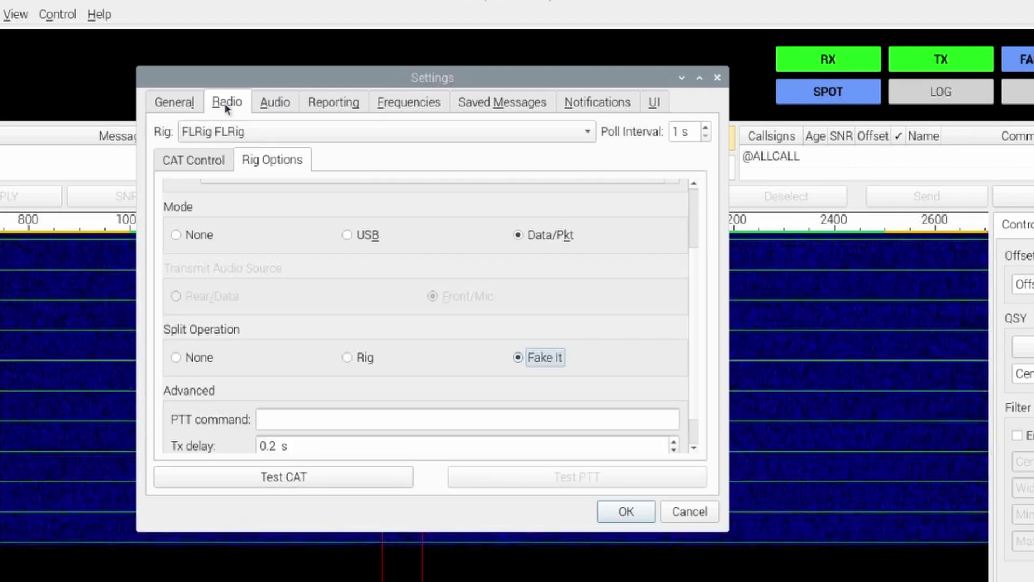
left_click(318, 481)
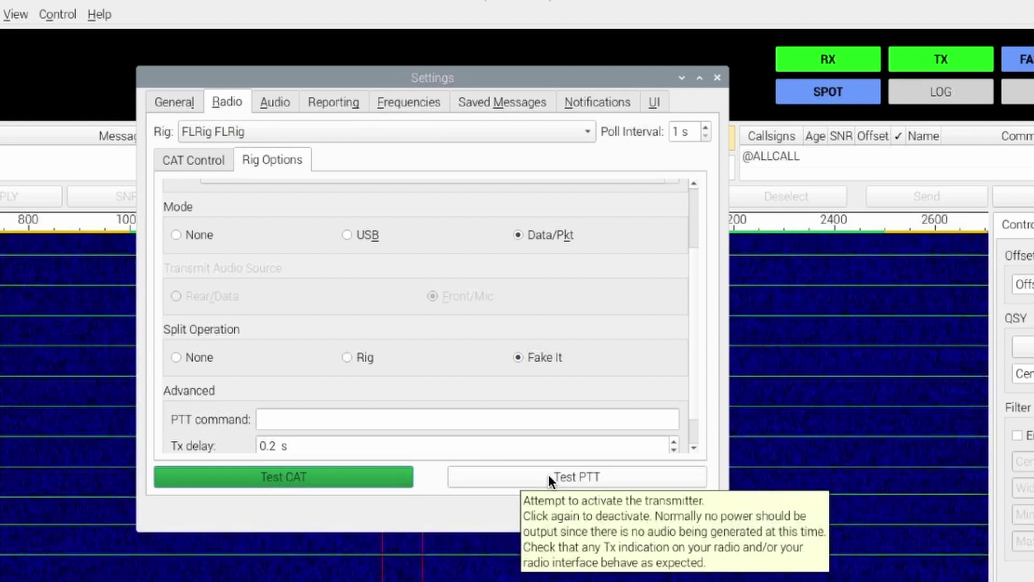
left_click(522, 474)
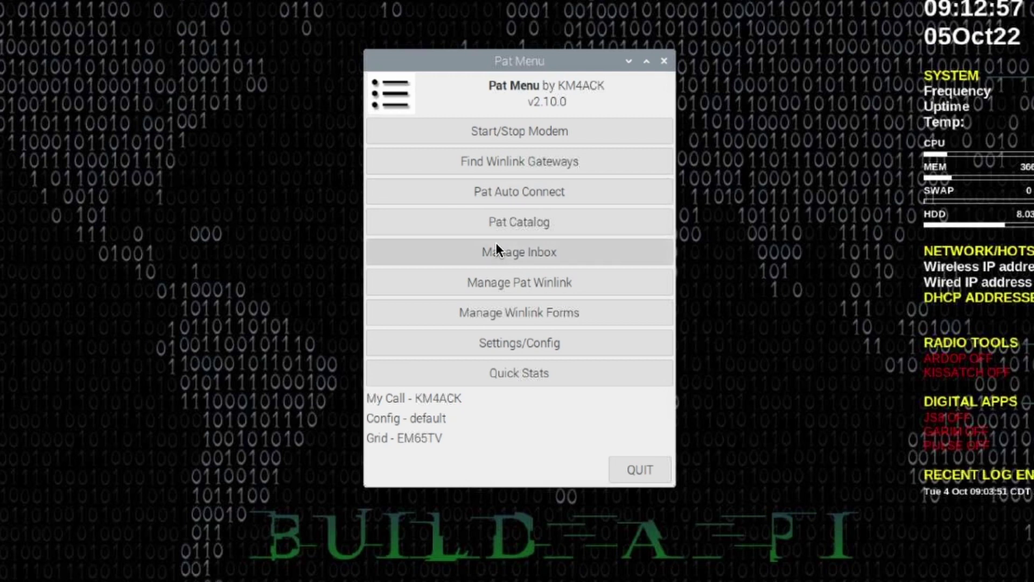
Step: Open the current configuration settings in Pat Menu and set Rig Control to yes
left_click(512, 343)
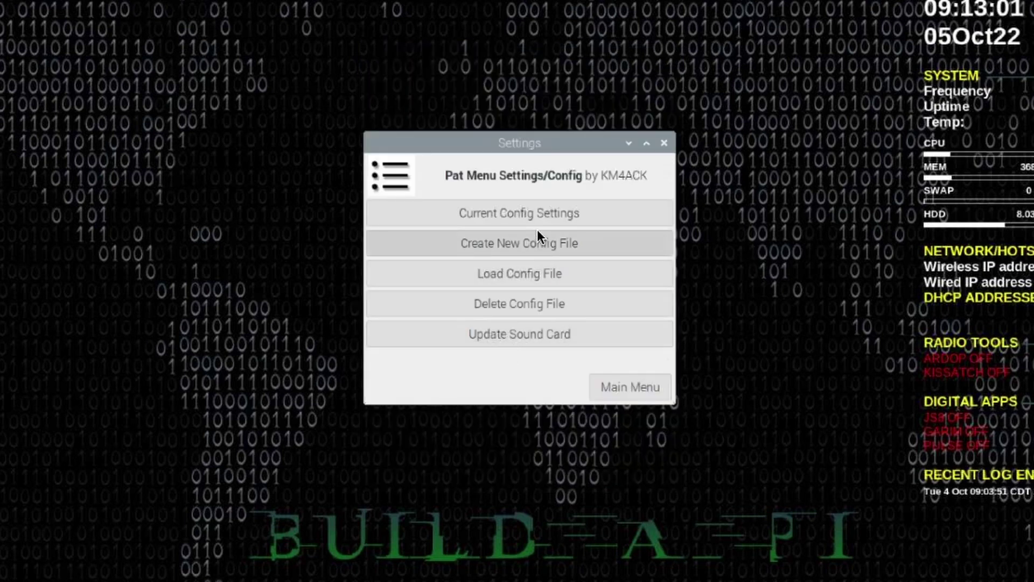
left_click(524, 214)
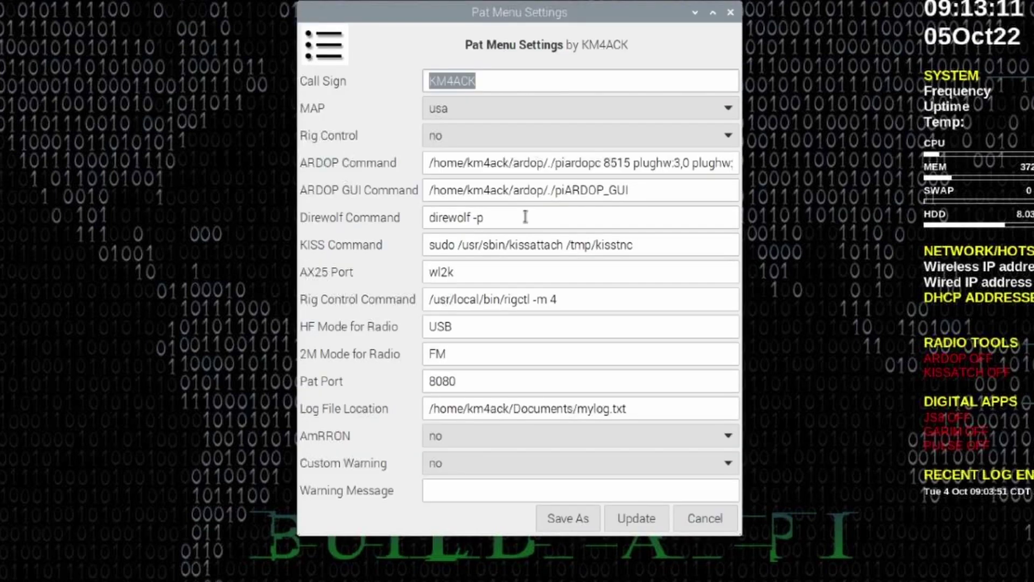
left_click(480, 135)
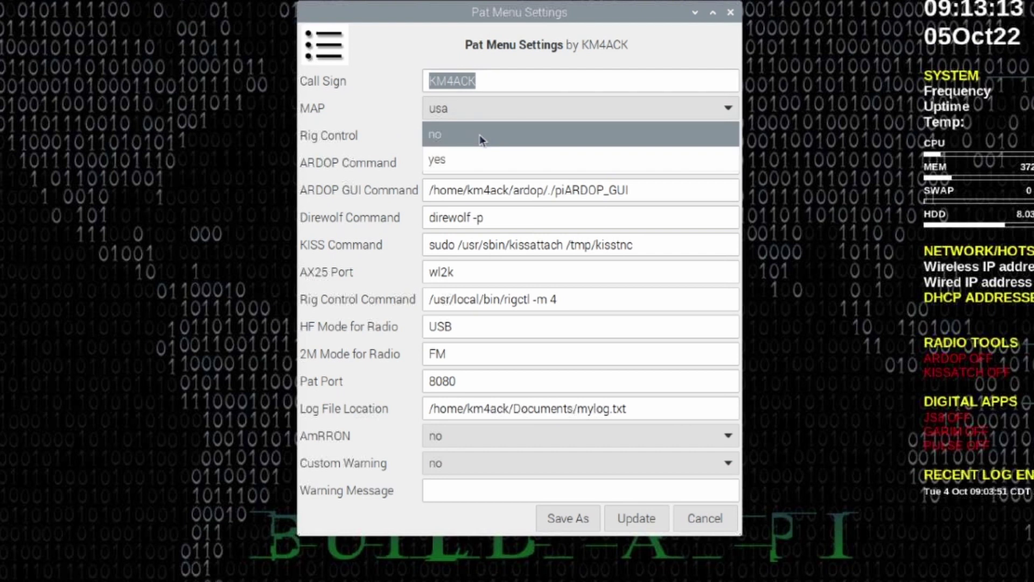
left_click(467, 160)
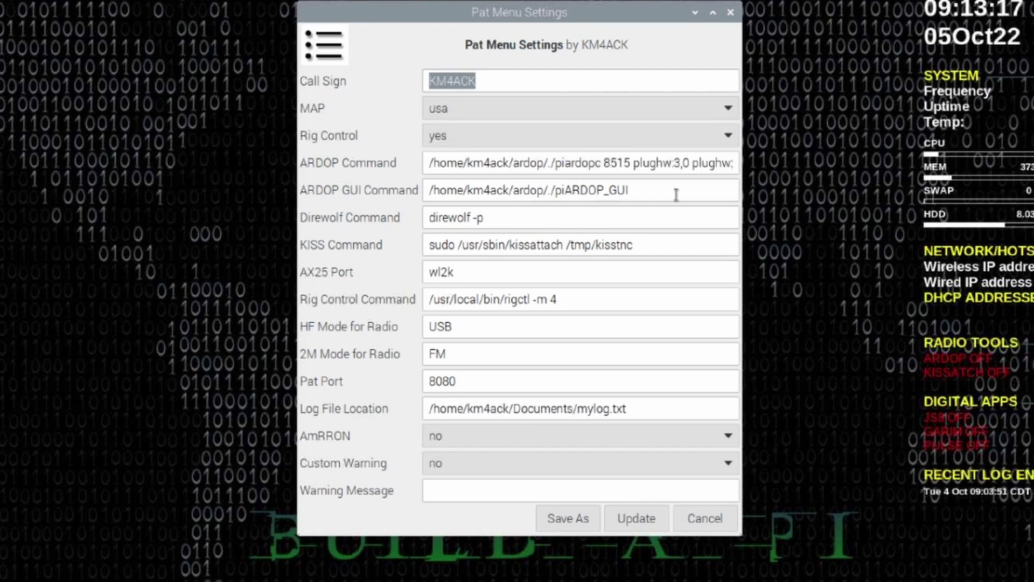
Step: Compare the plughw card number in the ARDOP command with the capture devices listed by arecord -l in the terminal
left_click_drag(636, 163, 691, 163)
left_click(690, 163)
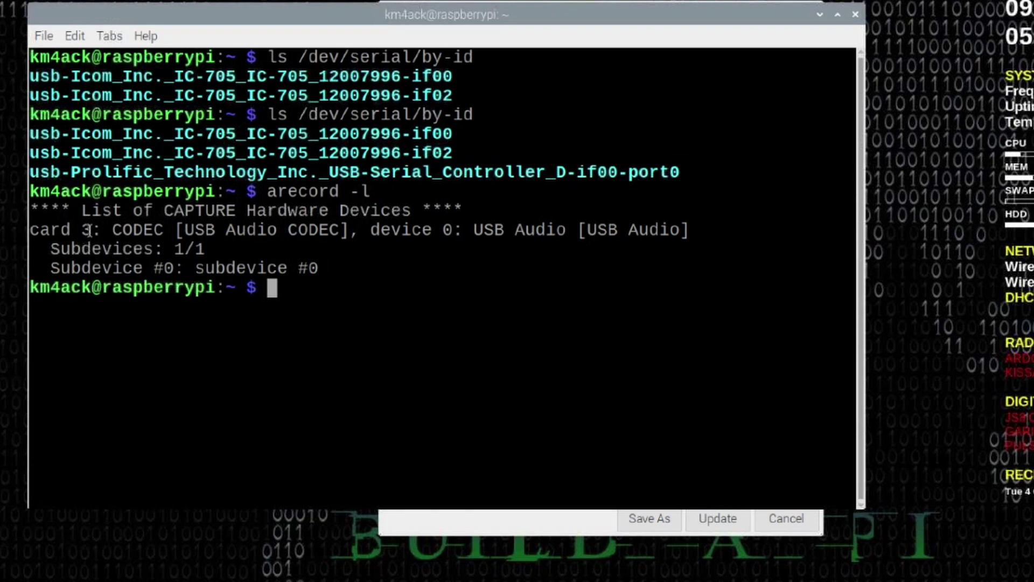
left_click_drag(434, 230, 454, 229)
left_click(569, 284)
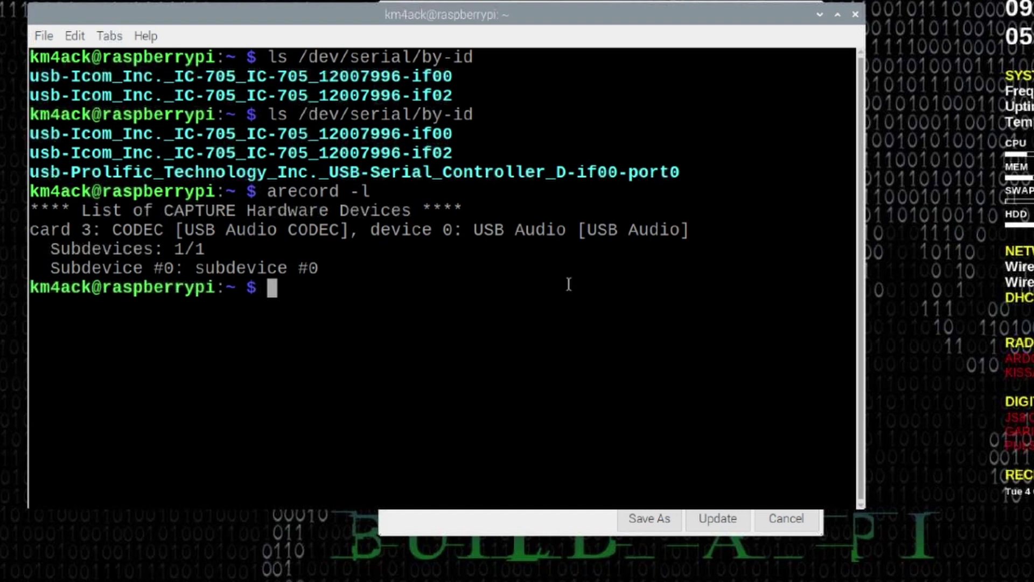
left_click(821, 15)
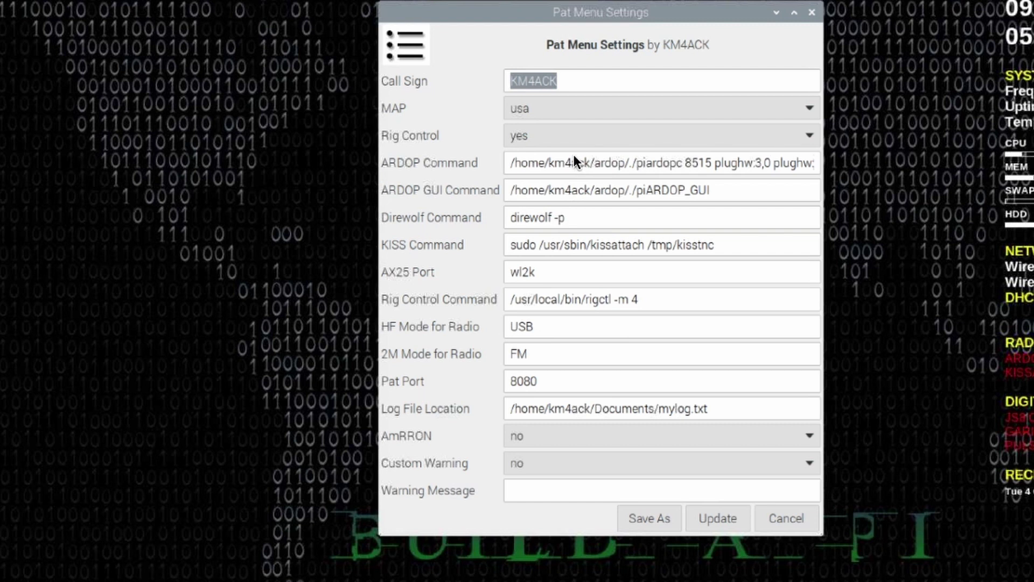
Step: Set the HF mode for the radio to "PKTUSB 3000", update the configuration and return to the main Pat Menu
left_click(564, 328)
left_click_drag(563, 327, 484, 324)
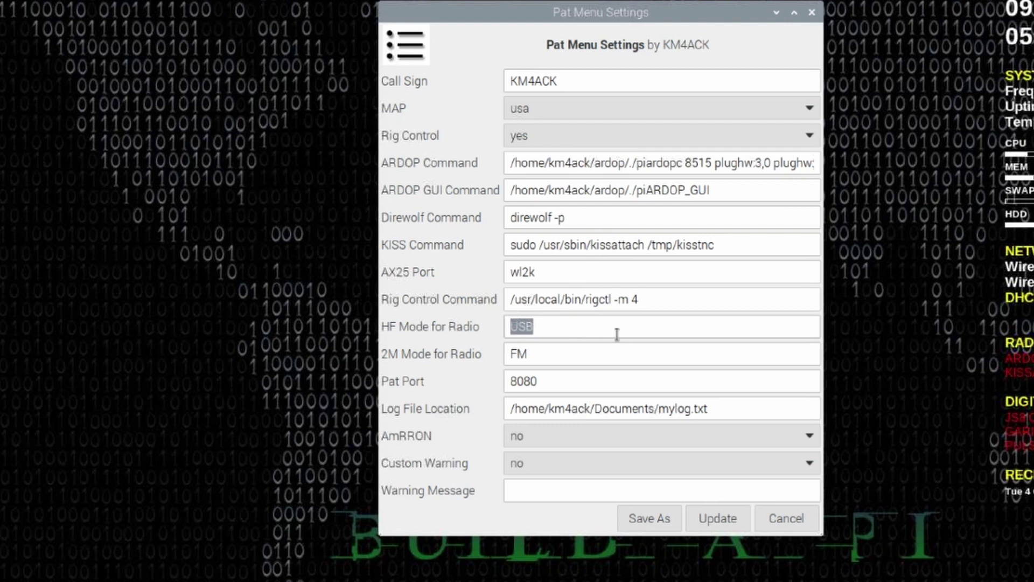
type("'")
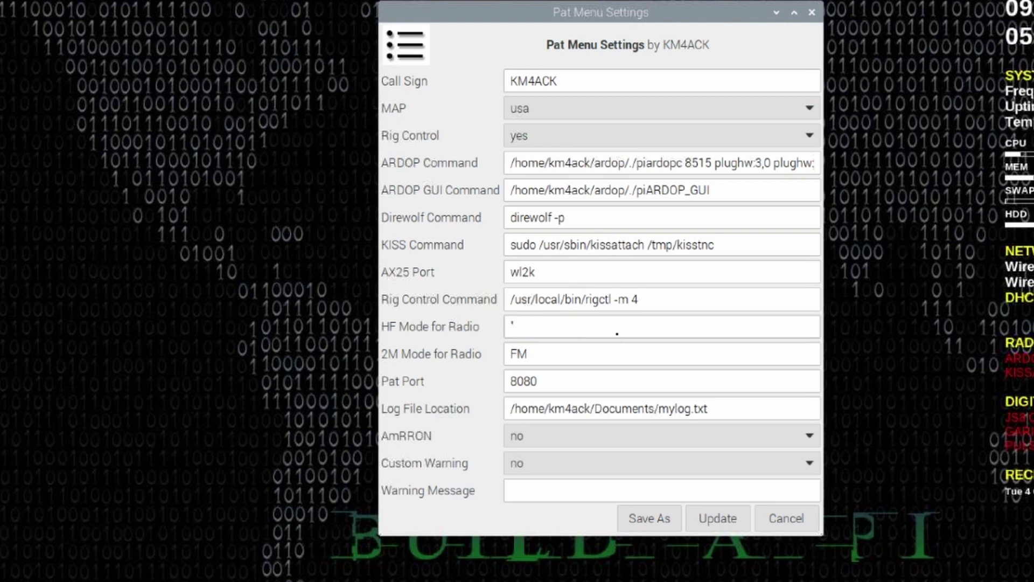
type("PKTUB 3000\"")
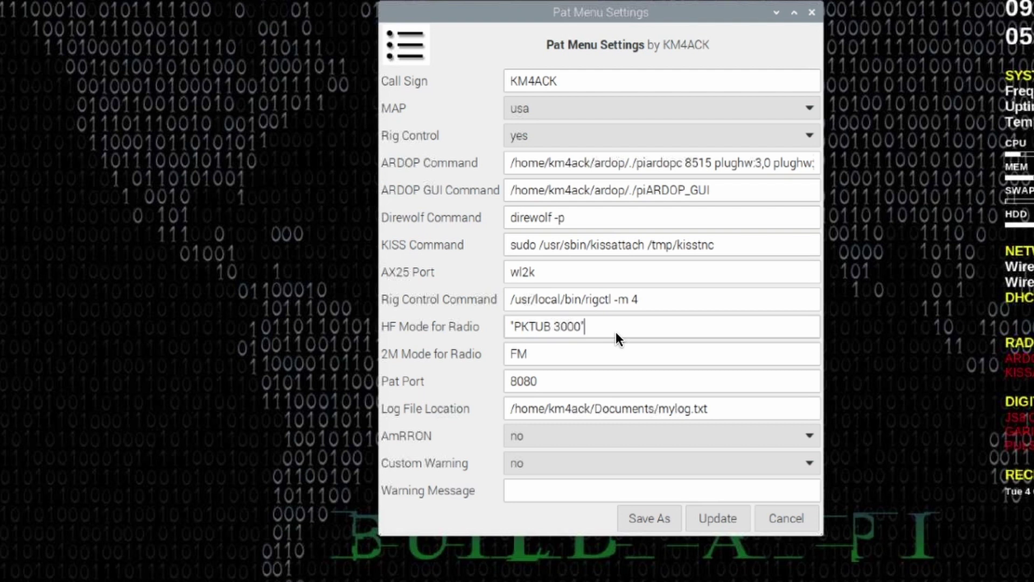
left_click(545, 326)
type("S")
left_click(706, 515)
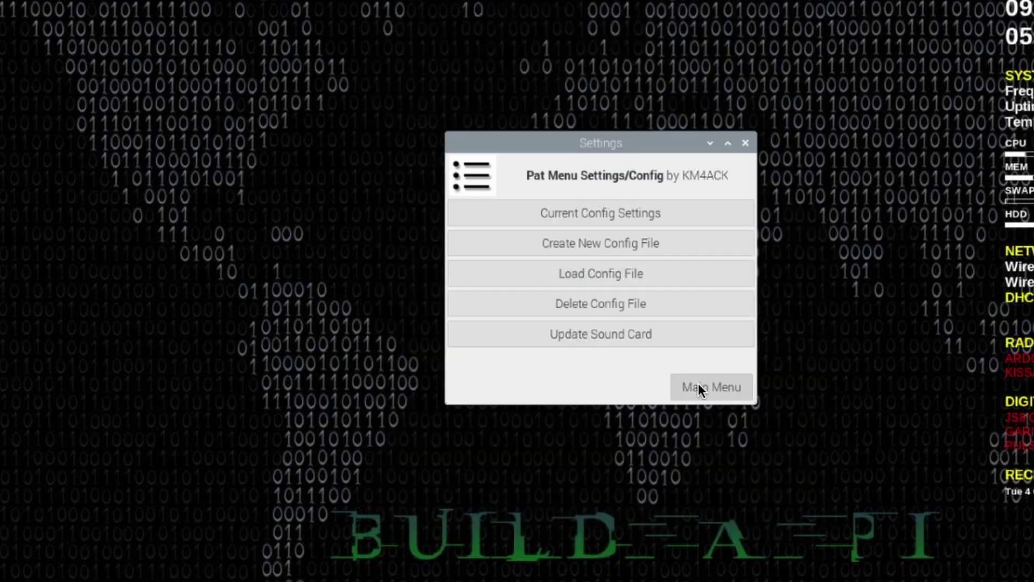
left_click(700, 388)
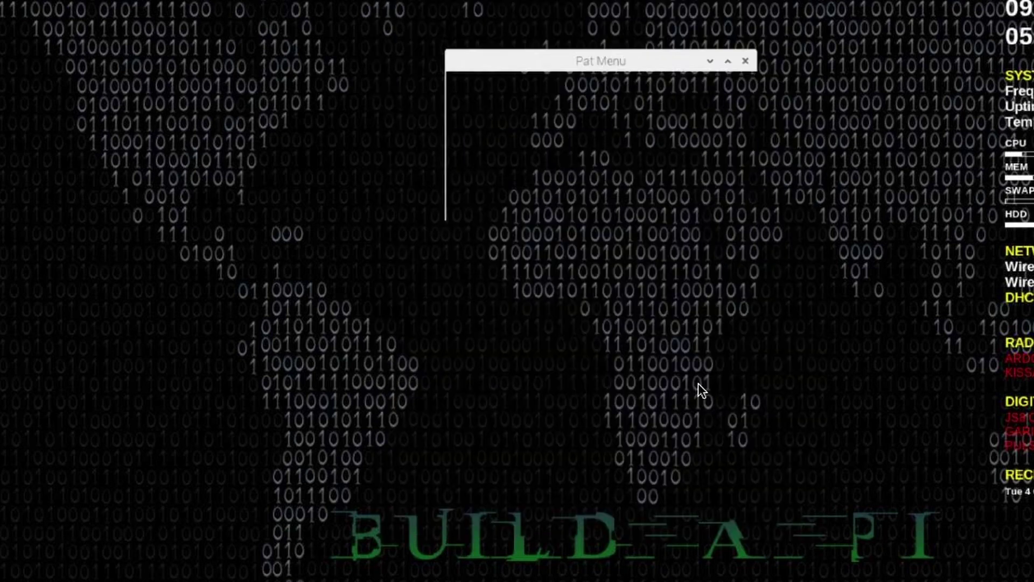